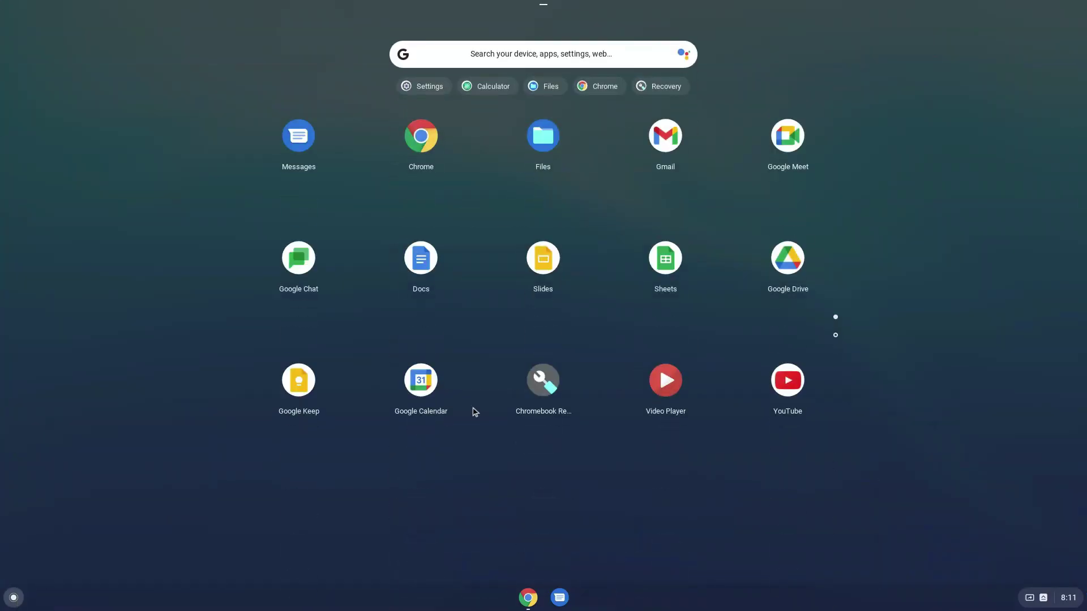
scroll(497, 397, down, 1)
- Open Settings from the launcher and scroll down past Network and Bluetooth to Accounts
click(537, 162)
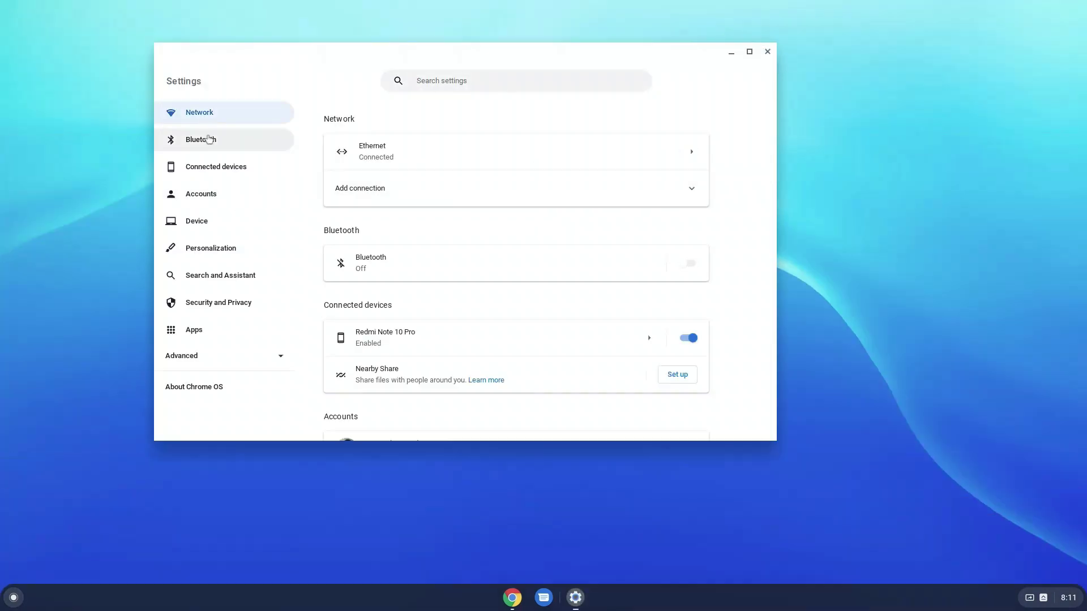
scroll(464, 226, down, 1)
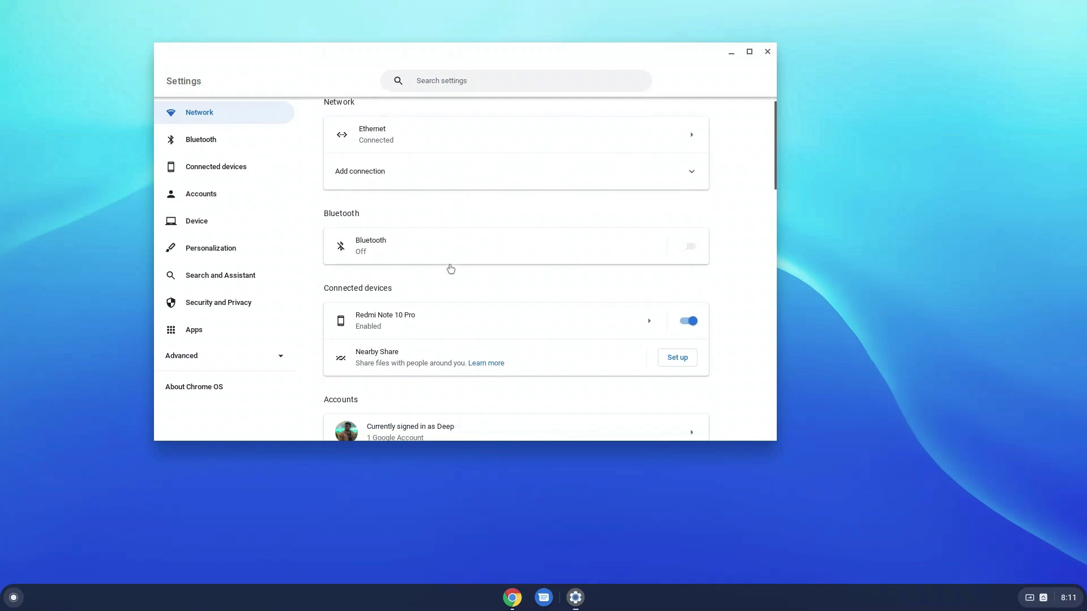
scroll(448, 271, down, 3)
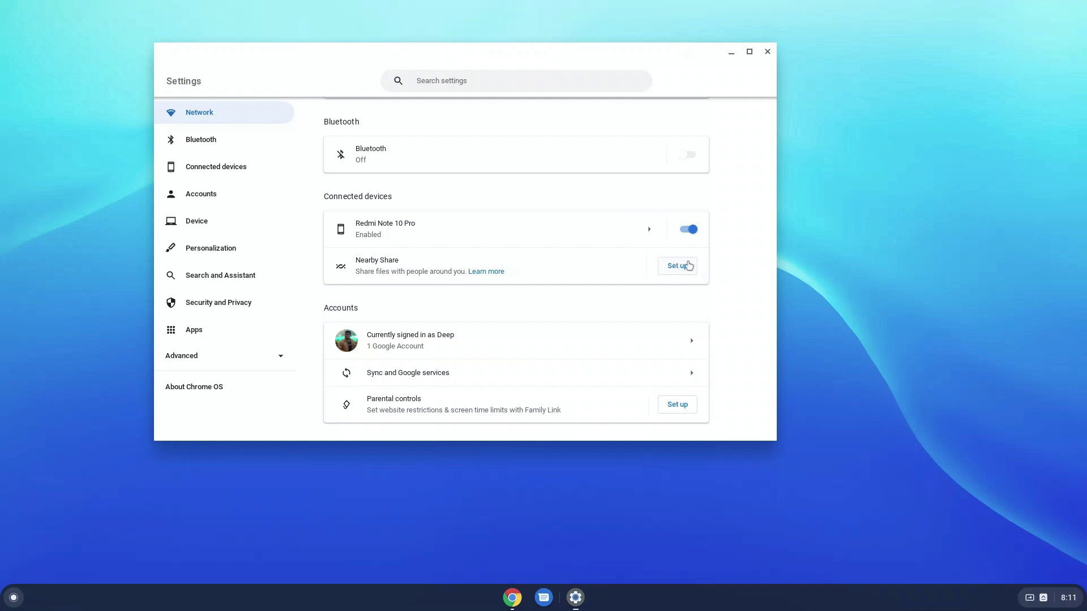
- Set up Nearby Share with the suggested device name, All contacts, and temporary visibility to everyone
click(689, 266)
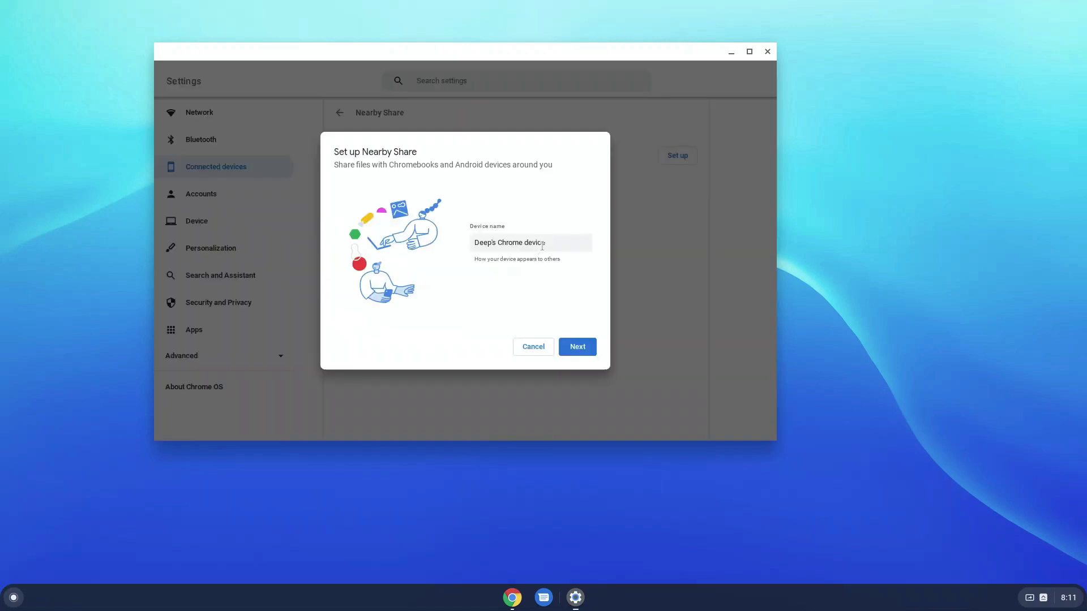
click(568, 349)
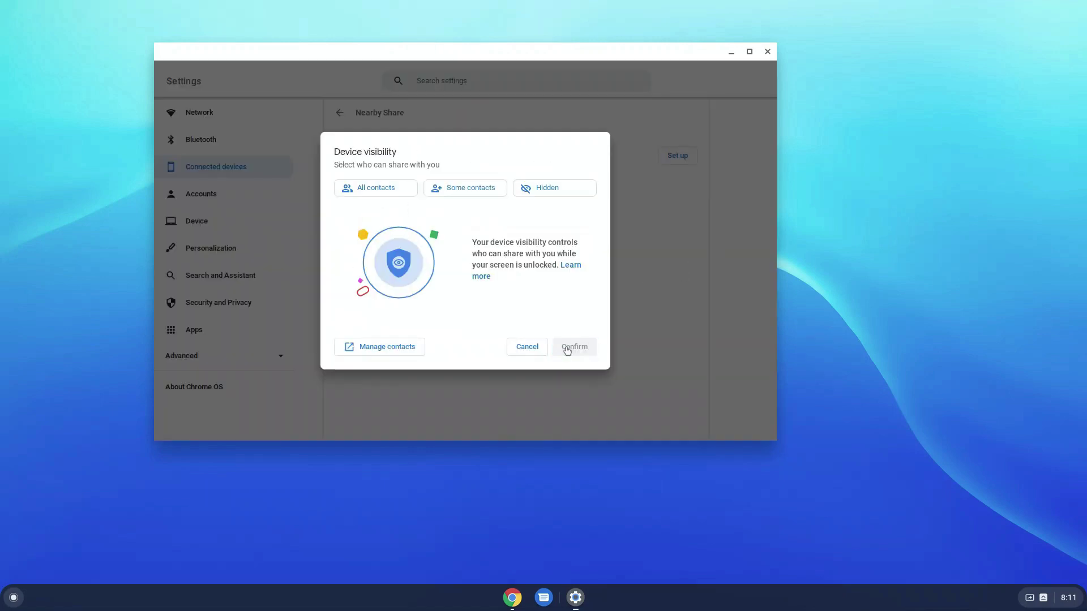
click(408, 191)
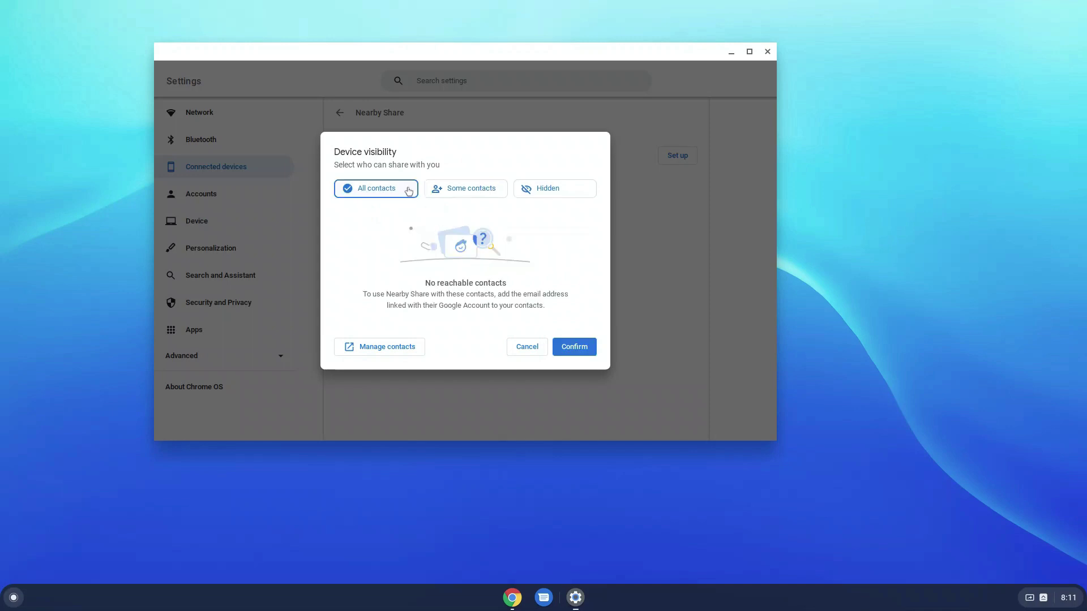
click(594, 346)
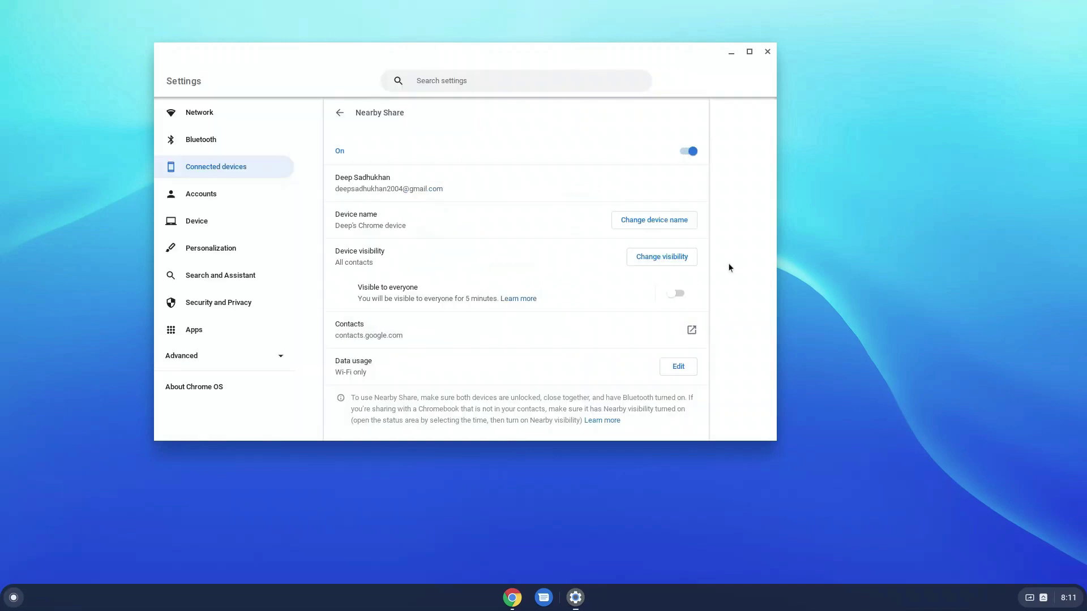
click(675, 293)
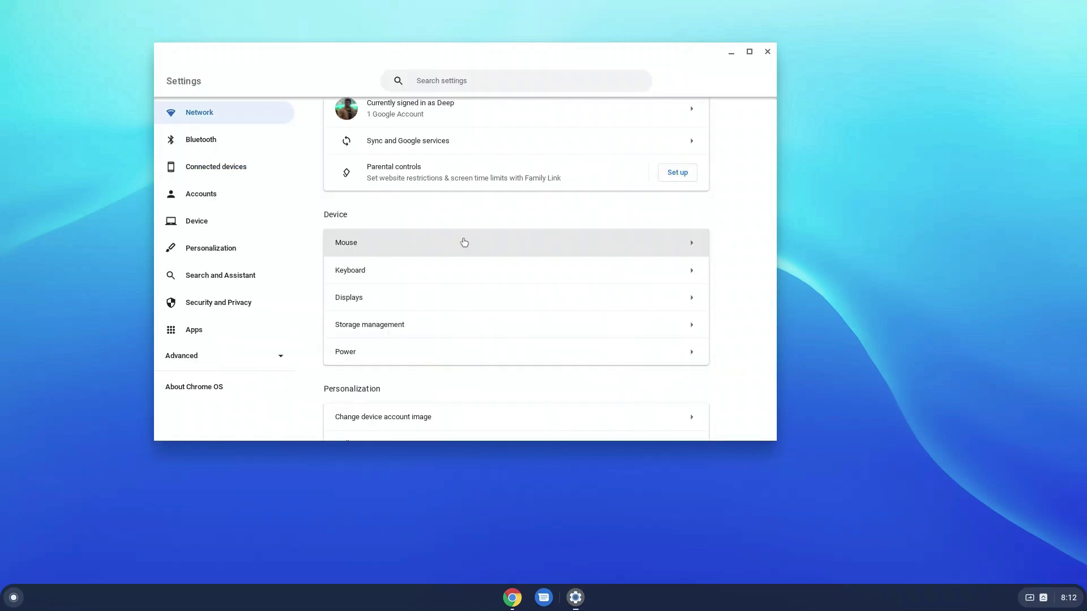
click(464, 243)
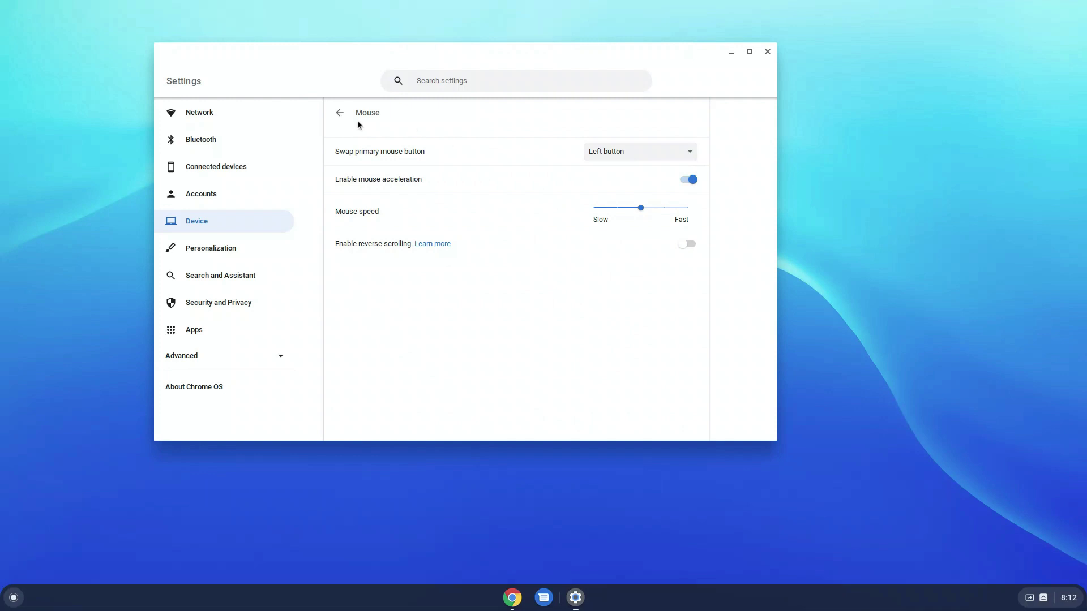
- Go back from Mouse settings and look through the Keyboard settings page
click(340, 114)
click(427, 278)
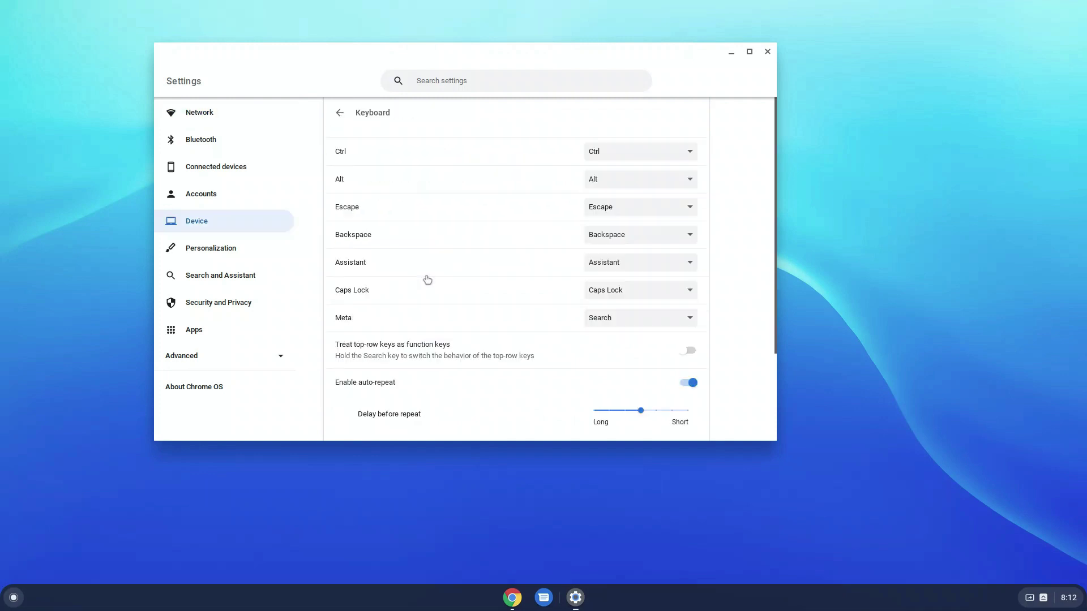
scroll(573, 227, down, 1)
scroll(566, 235, down, 2)
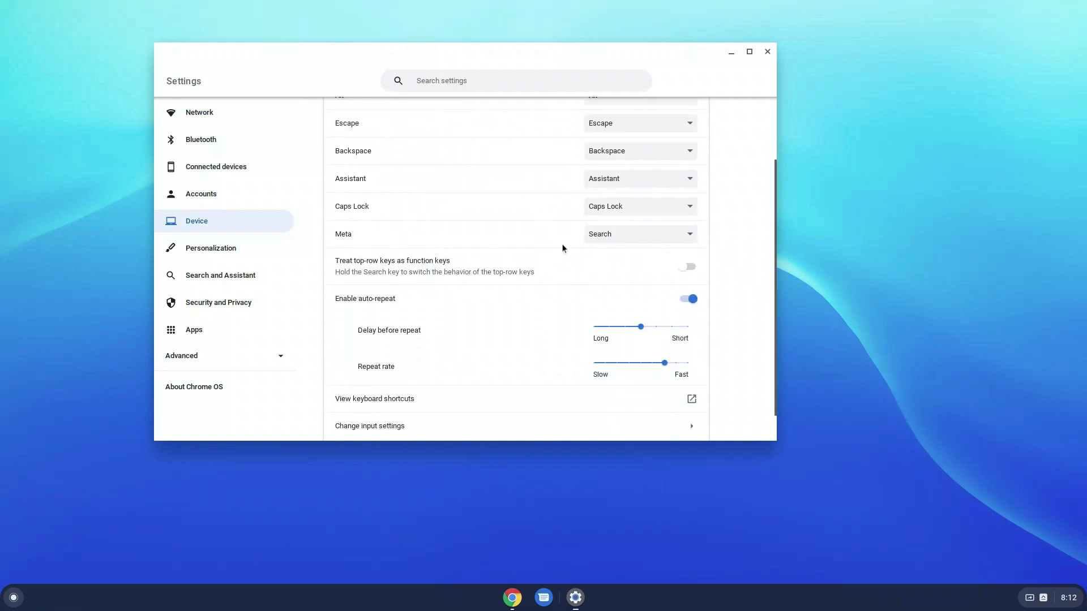
- Jump through Connected devices, Accounts and Device to the Personalization section
click(214, 174)
click(211, 197)
click(206, 224)
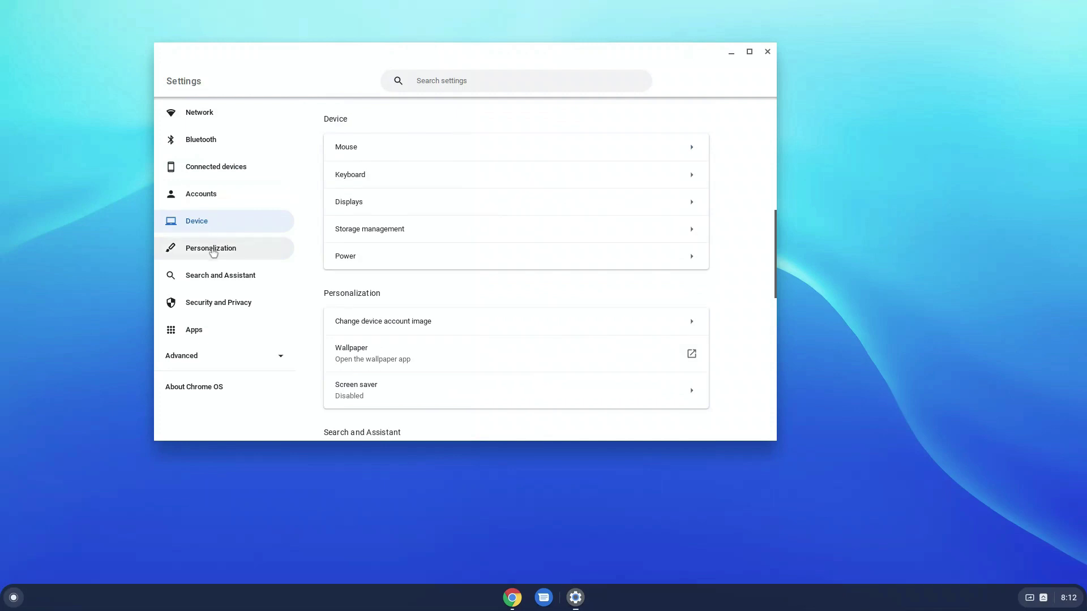
click(214, 249)
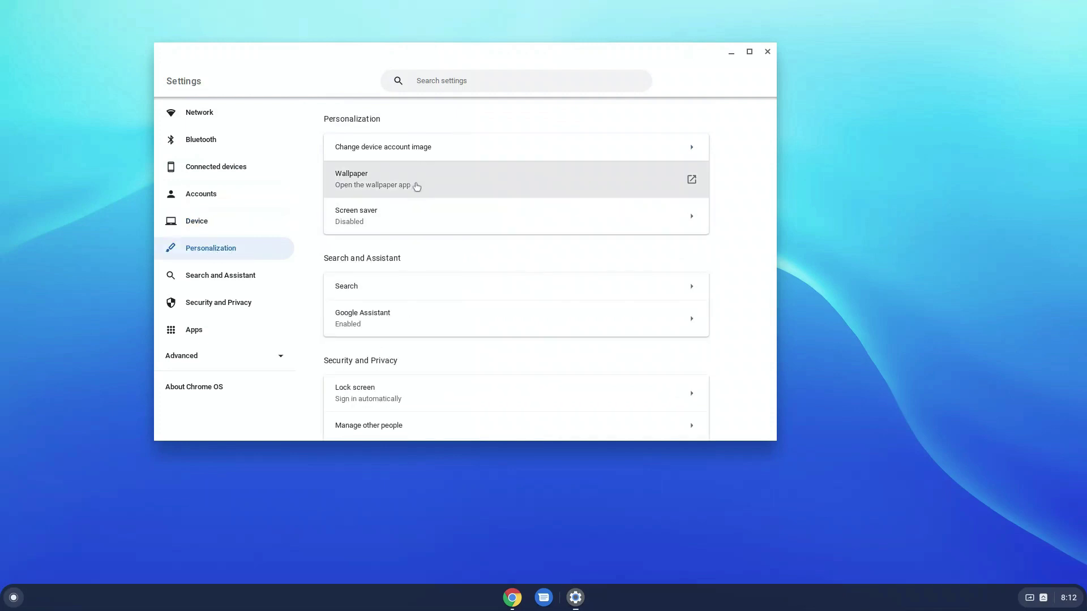
- Apply the dark purple Mystery image from Colors as the wallpaper, then close the Wallpaper app
click(417, 186)
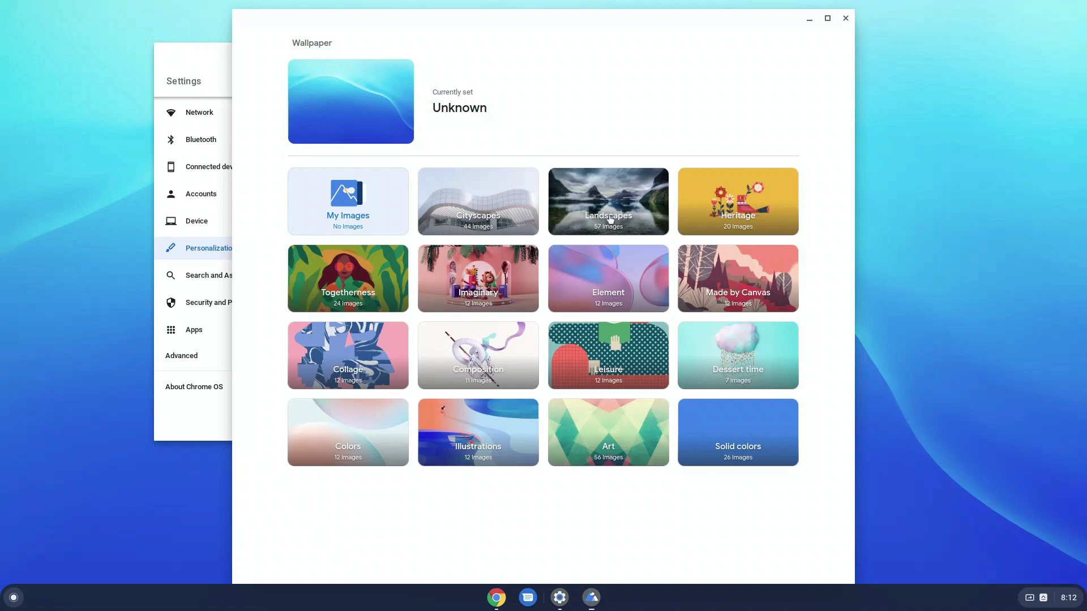
click(374, 440)
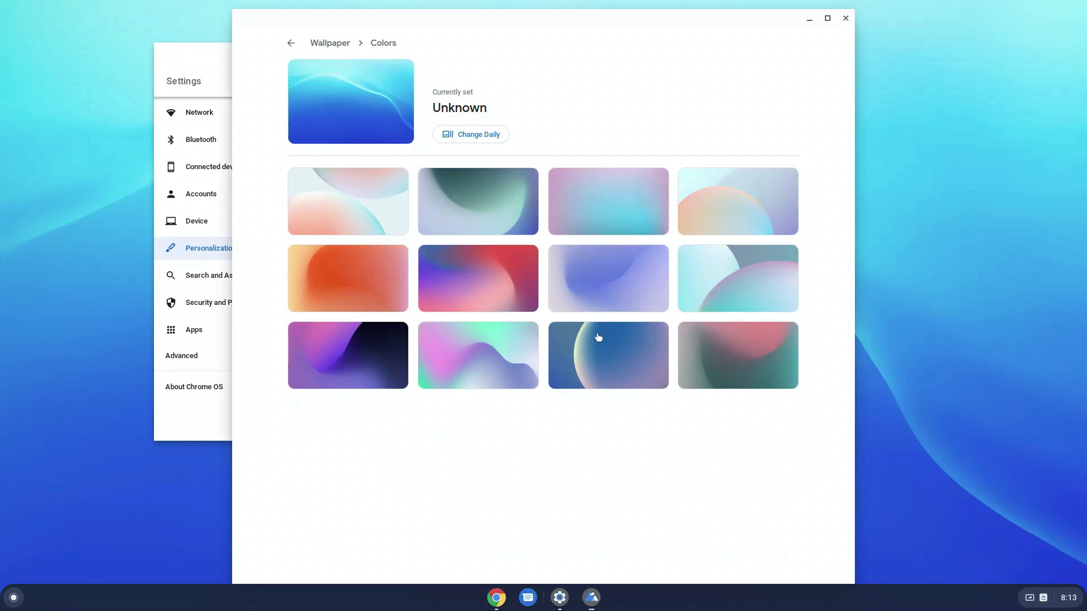
click(326, 370)
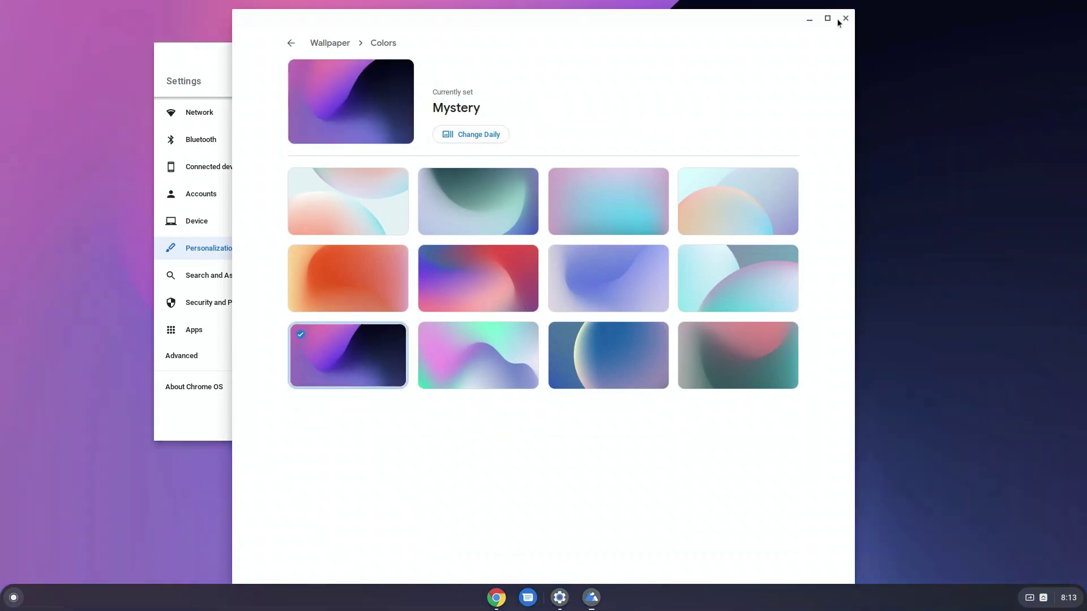
click(846, 18)
- Turn the screen saver on and add the Earth and space album to its Art gallery
key(alt+minus)
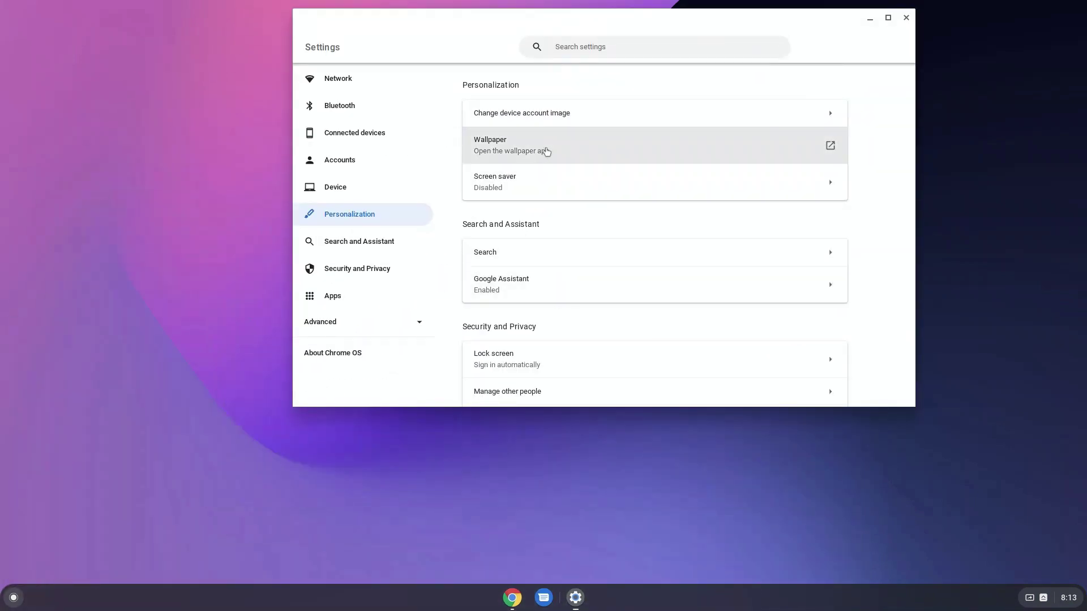
click(533, 197)
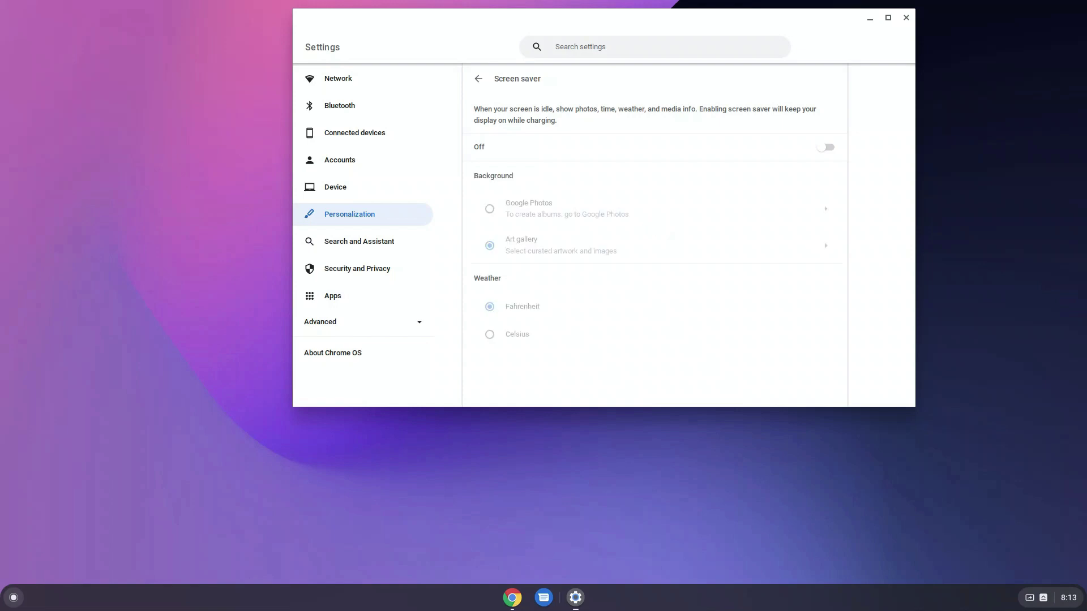
click(828, 148)
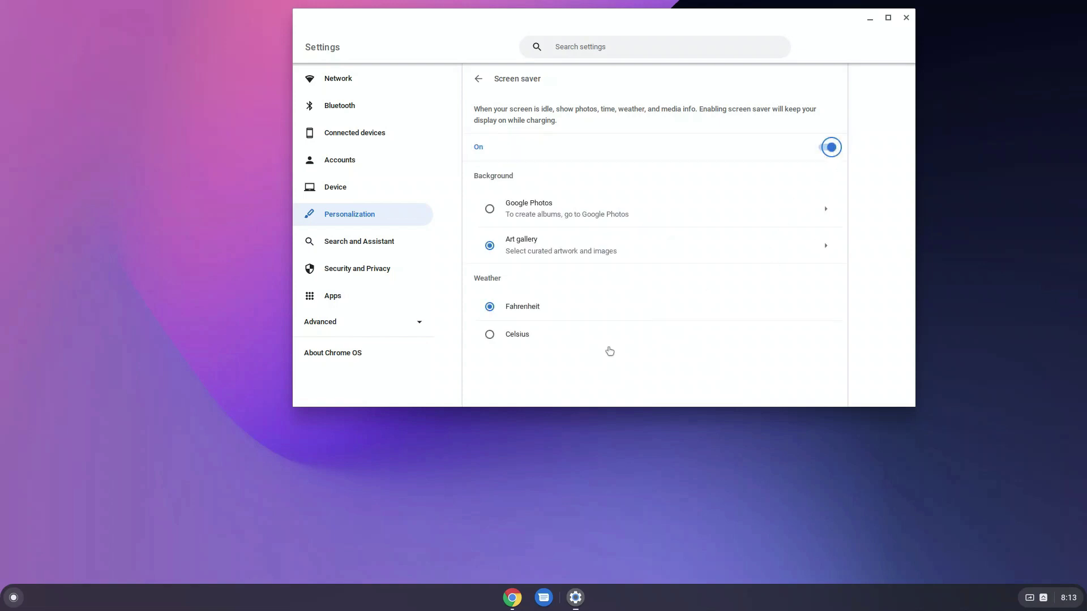
click(553, 255)
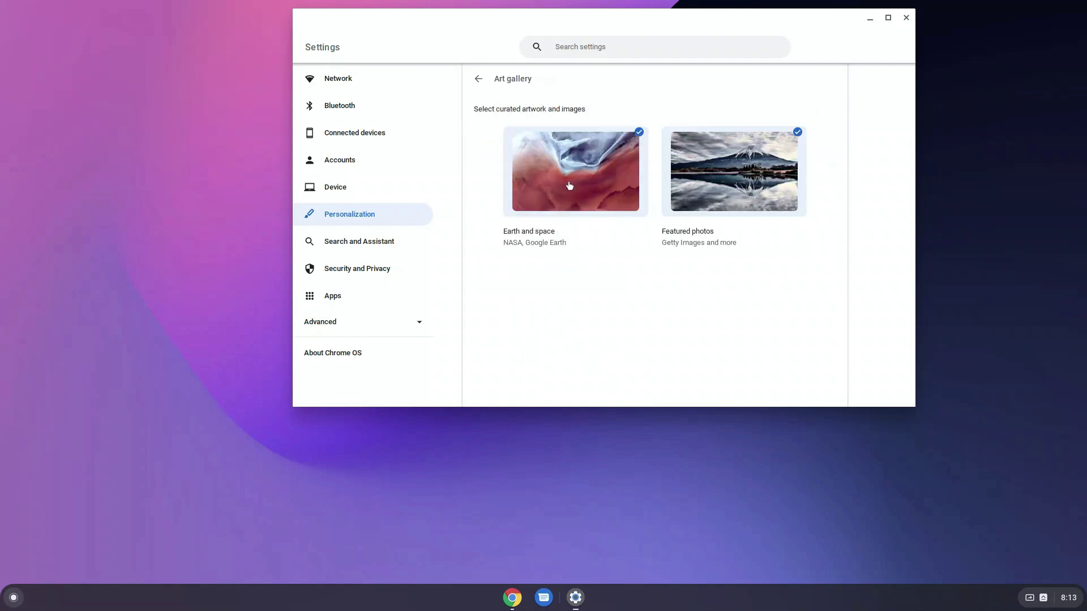
click(539, 149)
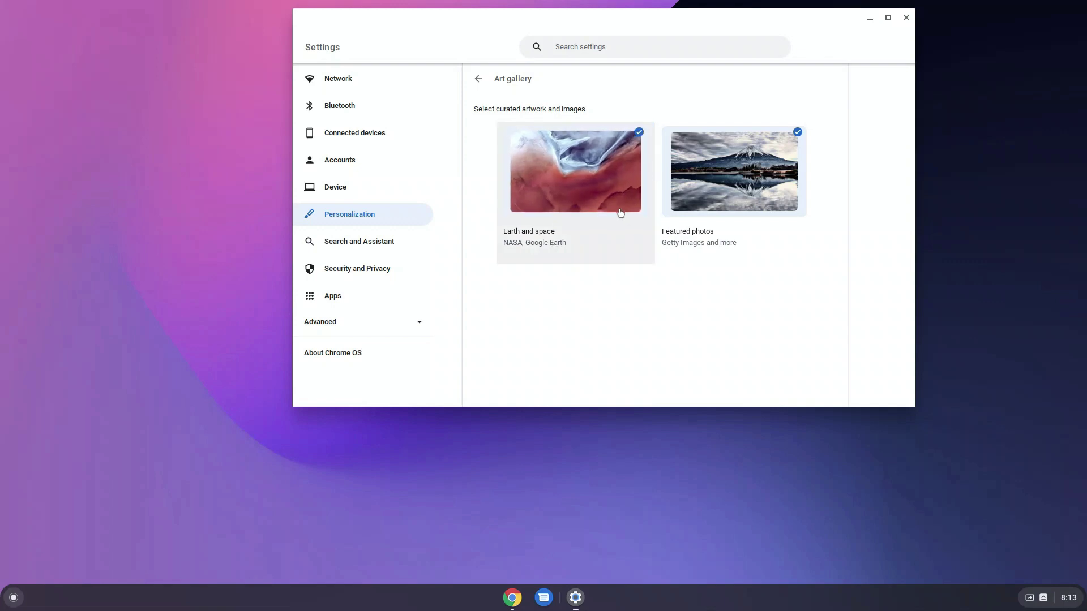
- Return from the screen saver to the Search and Assistant section of Settings
click(479, 80)
click(481, 81)
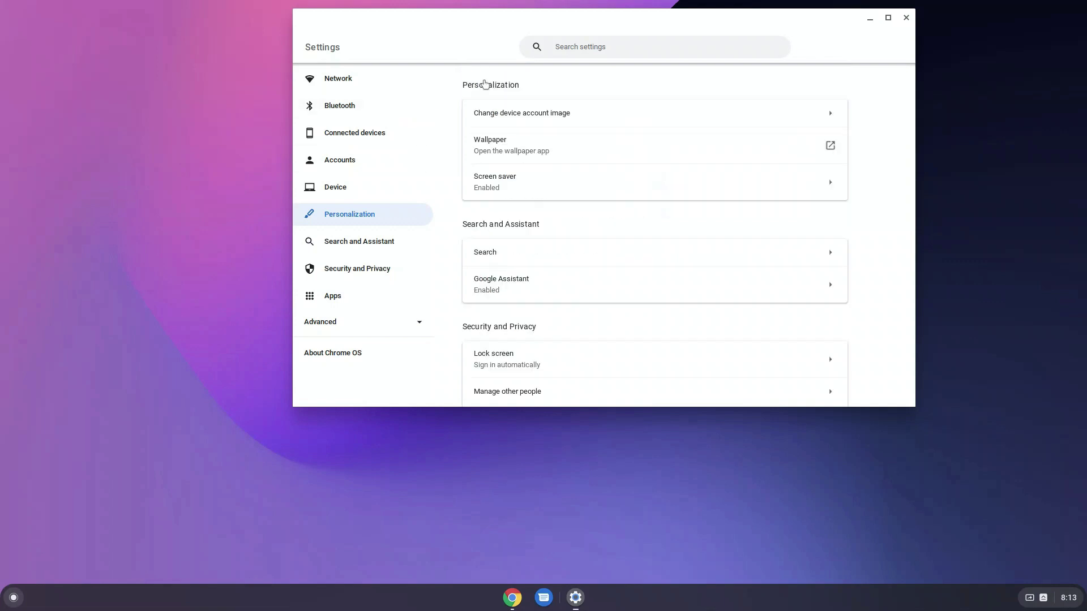
click(406, 245)
click(414, 218)
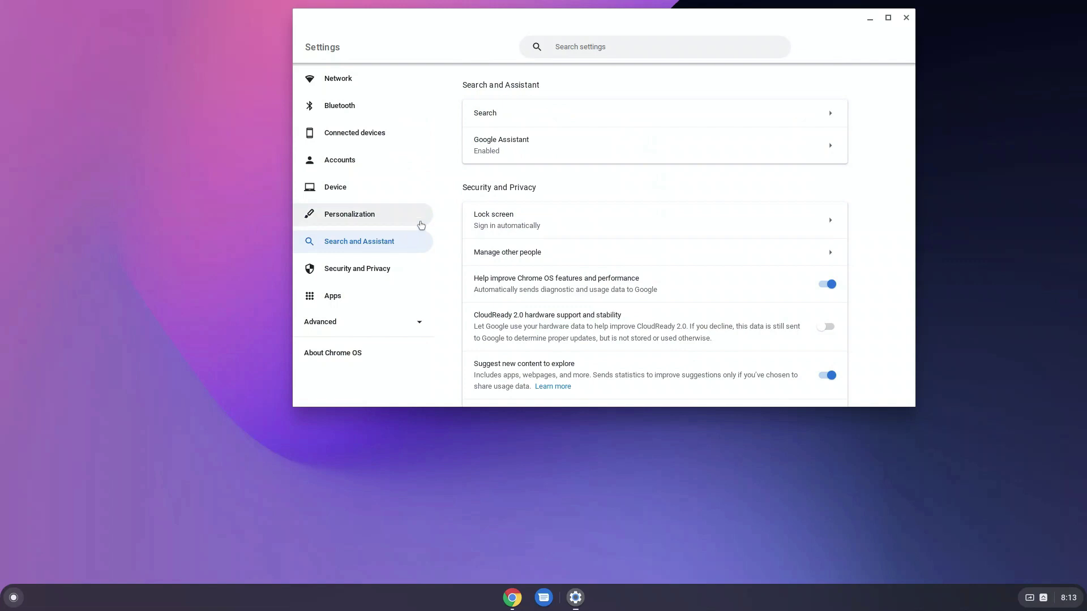
click(398, 243)
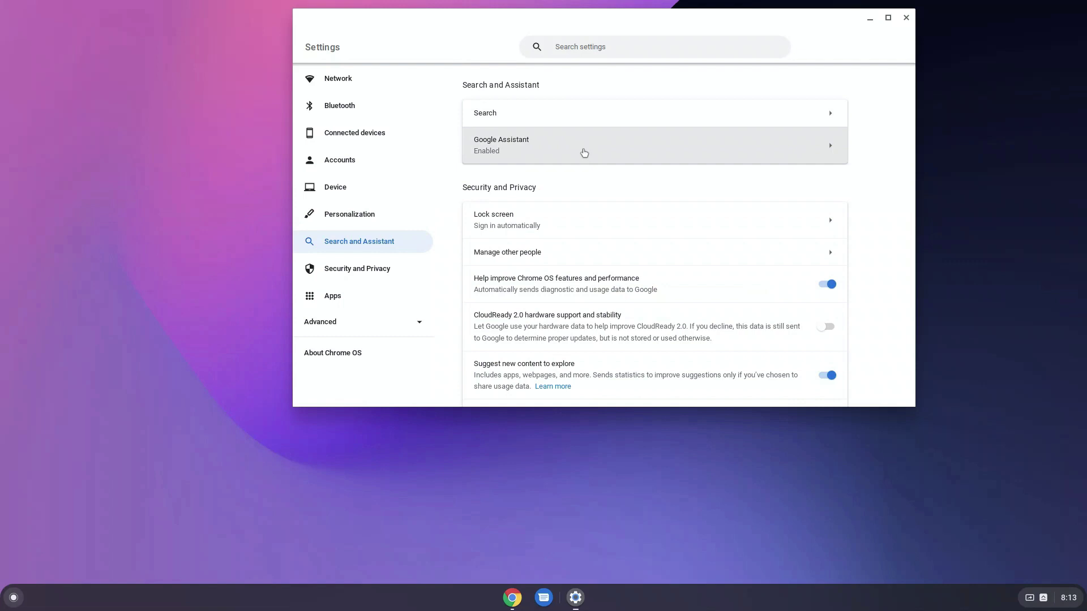
- Review the Google Assistant settings with Hey Google on, then bring up the launcher search
click(584, 149)
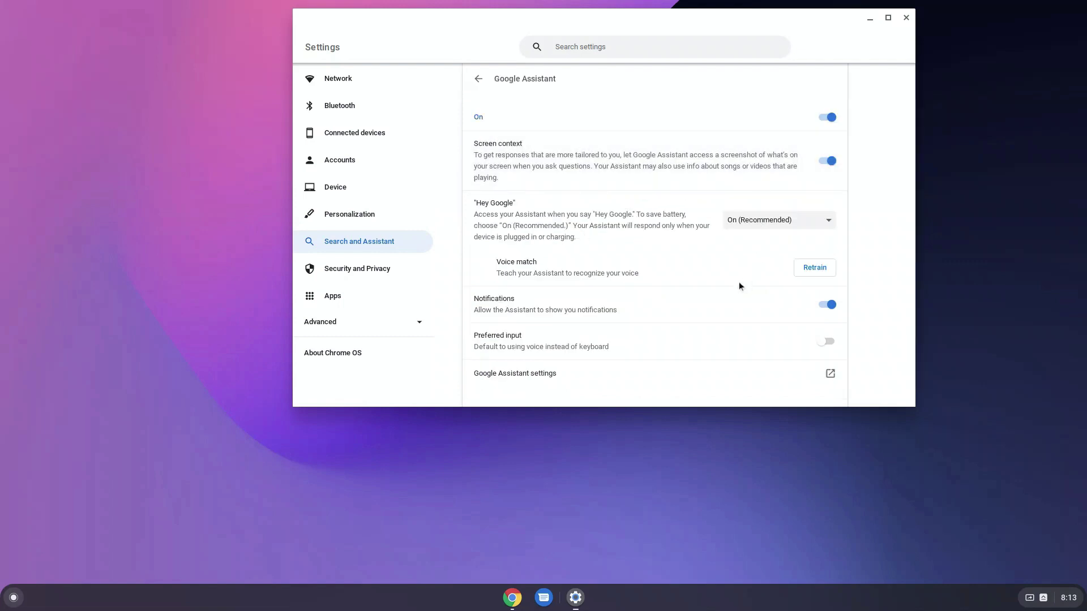
scroll(734, 358, down, 1)
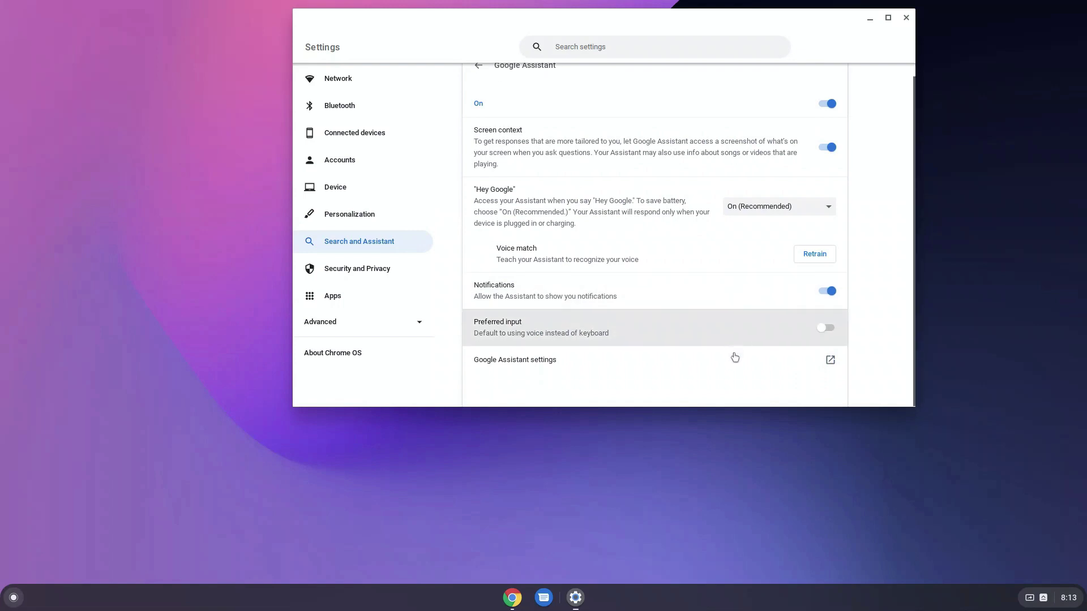
scroll(719, 311, up, 1)
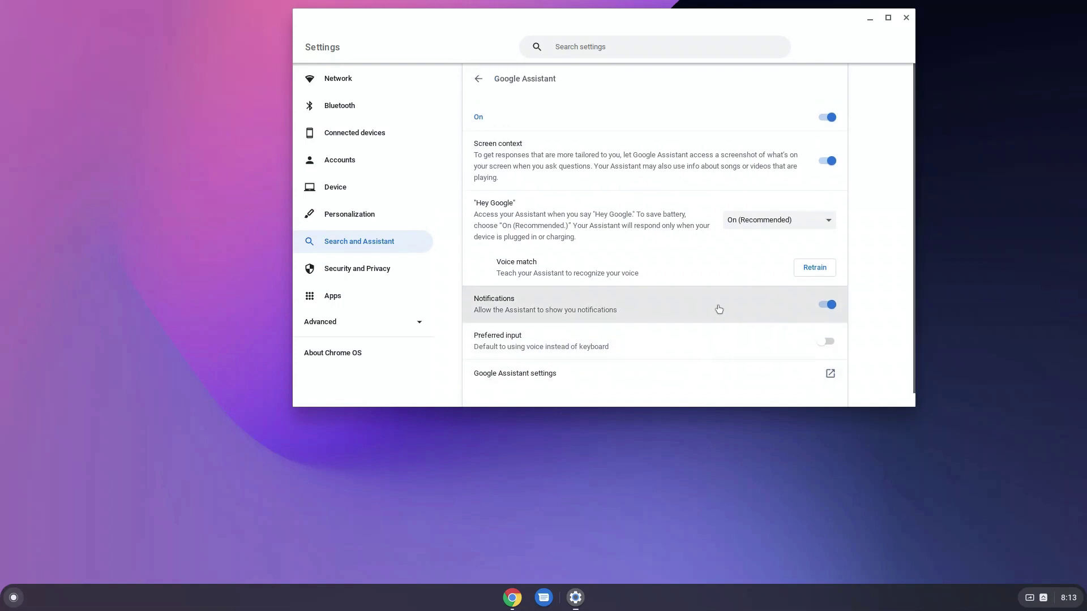
click(12, 604)
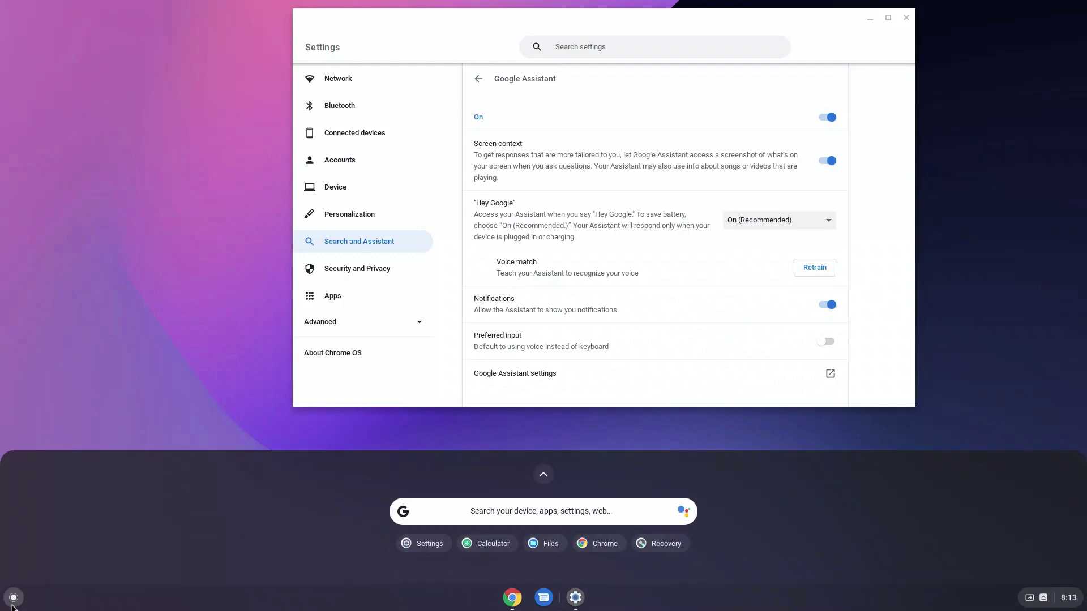
- Dismiss the launcher, scroll past Security and Privacy, and expand the Advanced settings
click(435, 400)
click(390, 274)
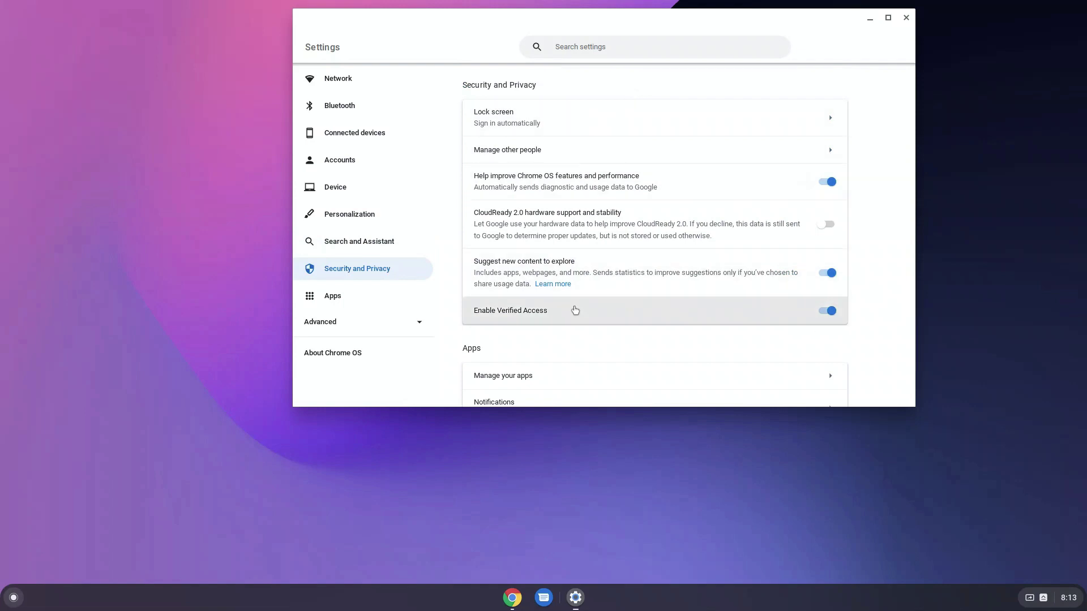
scroll(573, 381, down, 2)
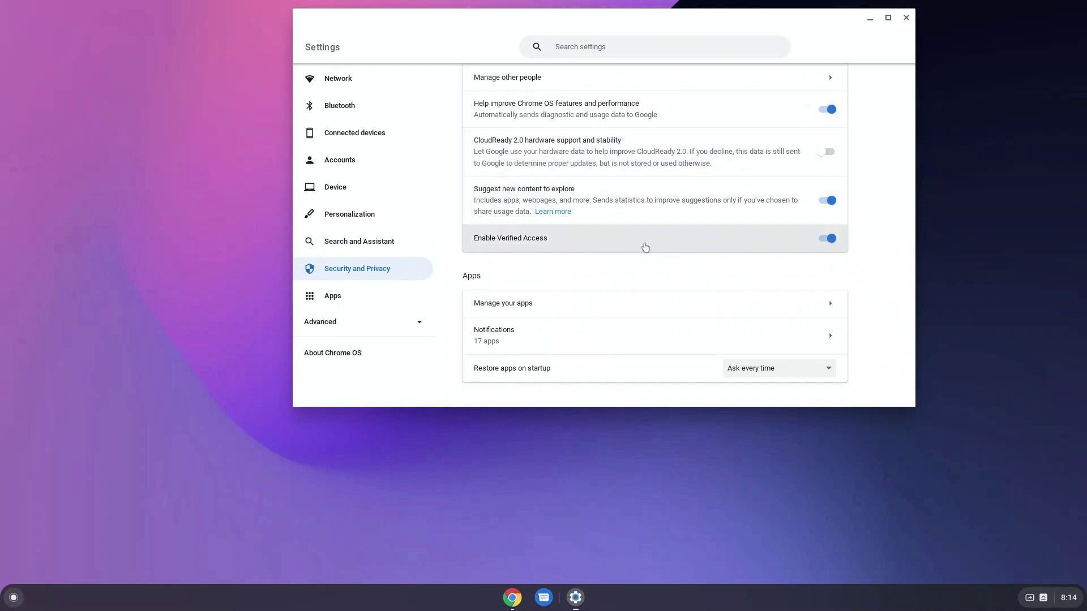
scroll(640, 335, down, 2)
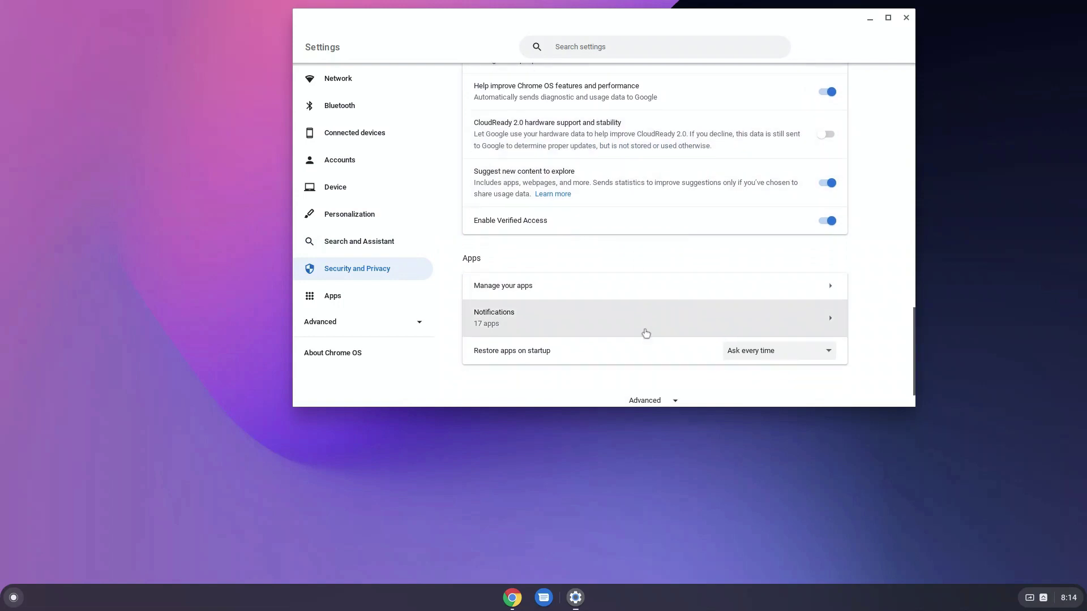
click(654, 371)
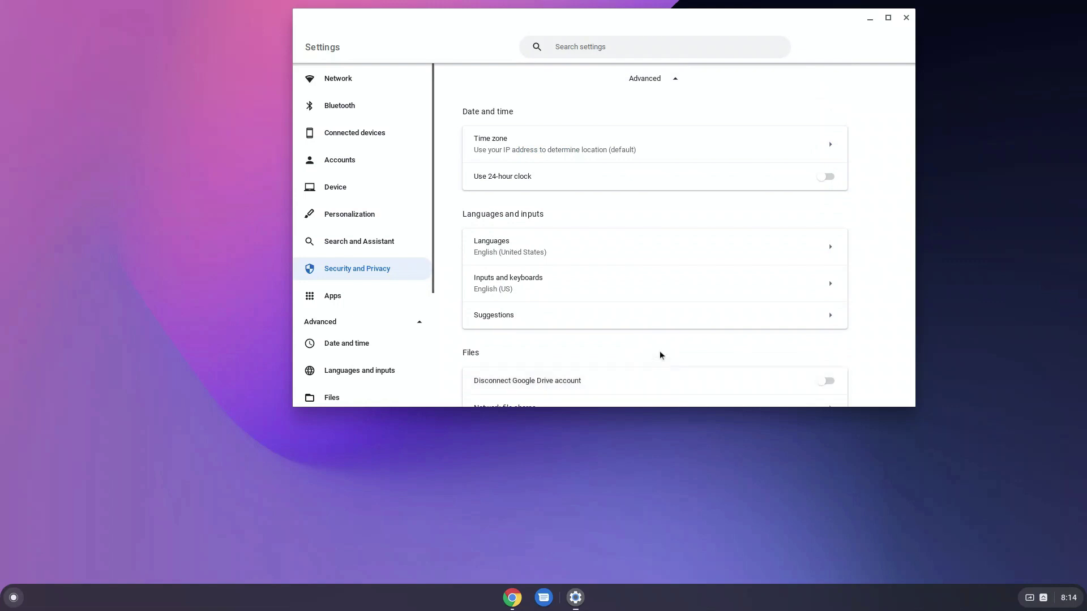
- View the Time zone options under Date and time, then go back
scroll(416, 309, down, 2)
click(346, 262)
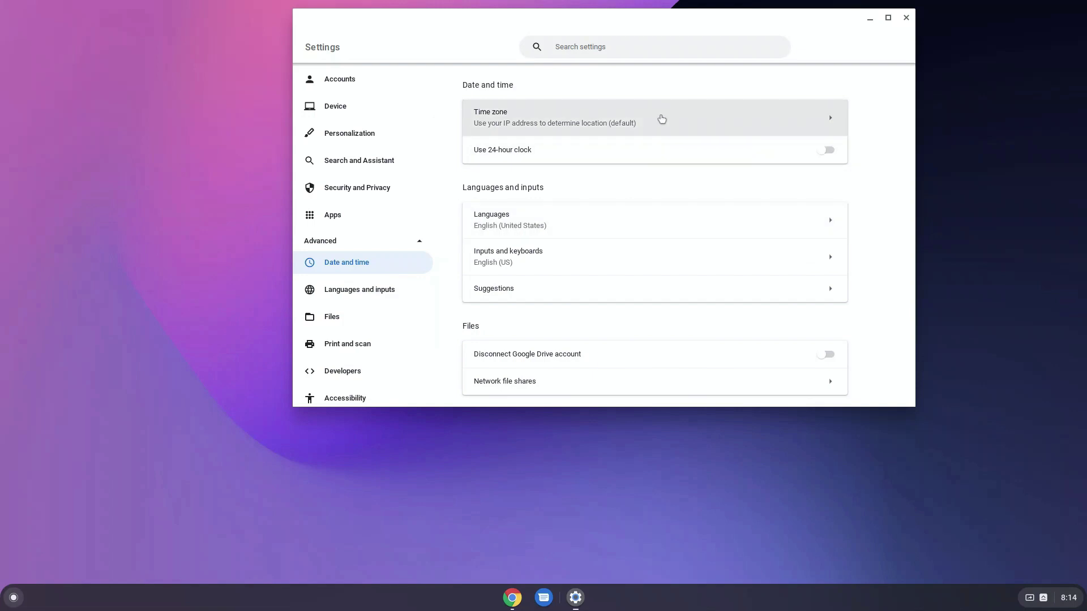
click(660, 116)
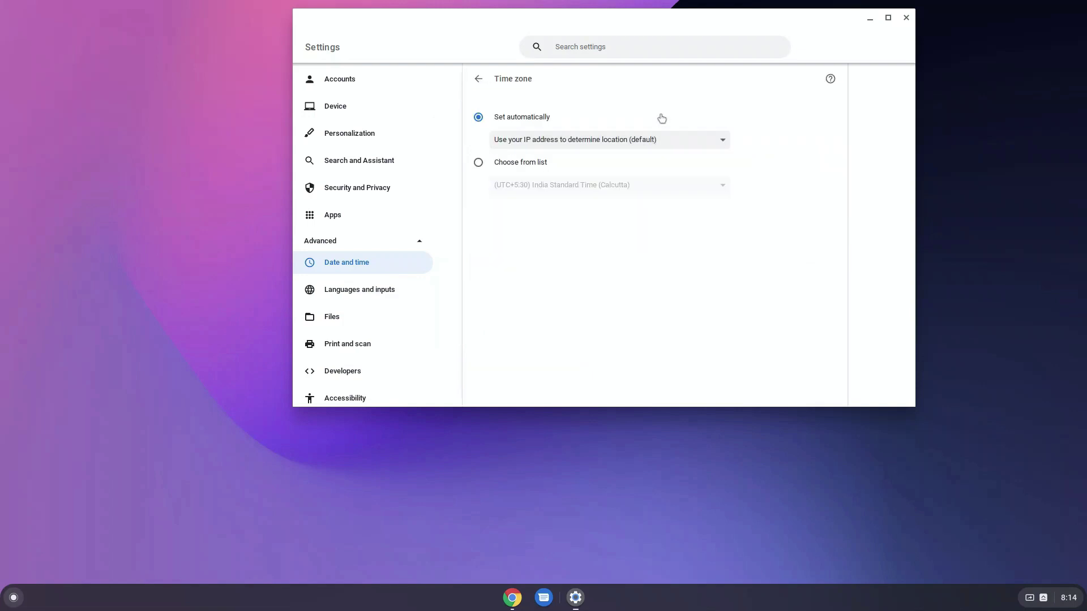
click(478, 78)
- Scroll from Languages and inputs down through Developers, Accessibility and Reset settings
click(418, 294)
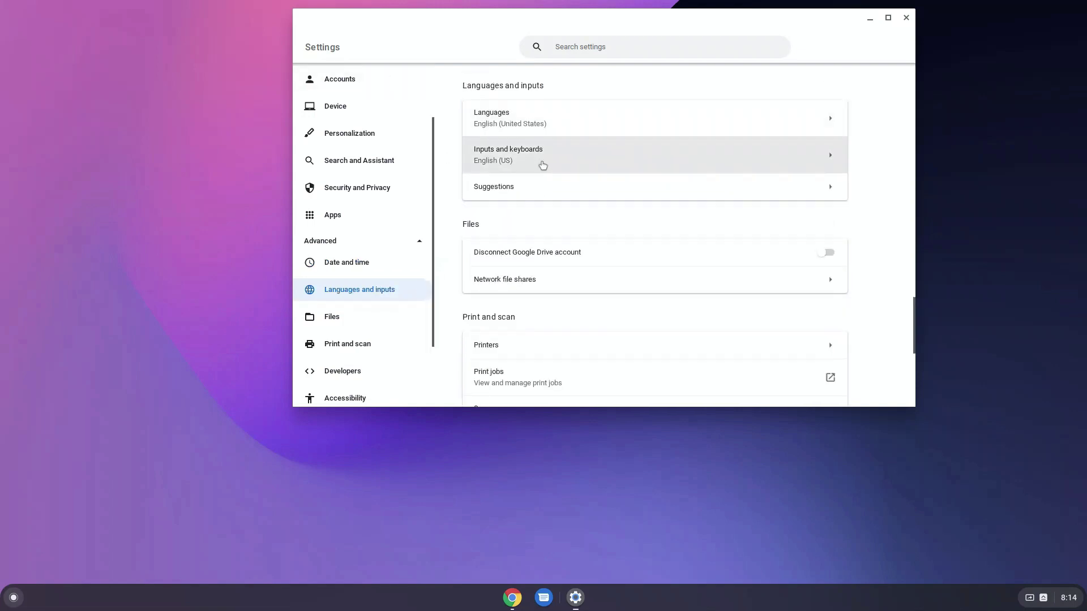
scroll(542, 166, up, 3)
scroll(542, 165, down, 2)
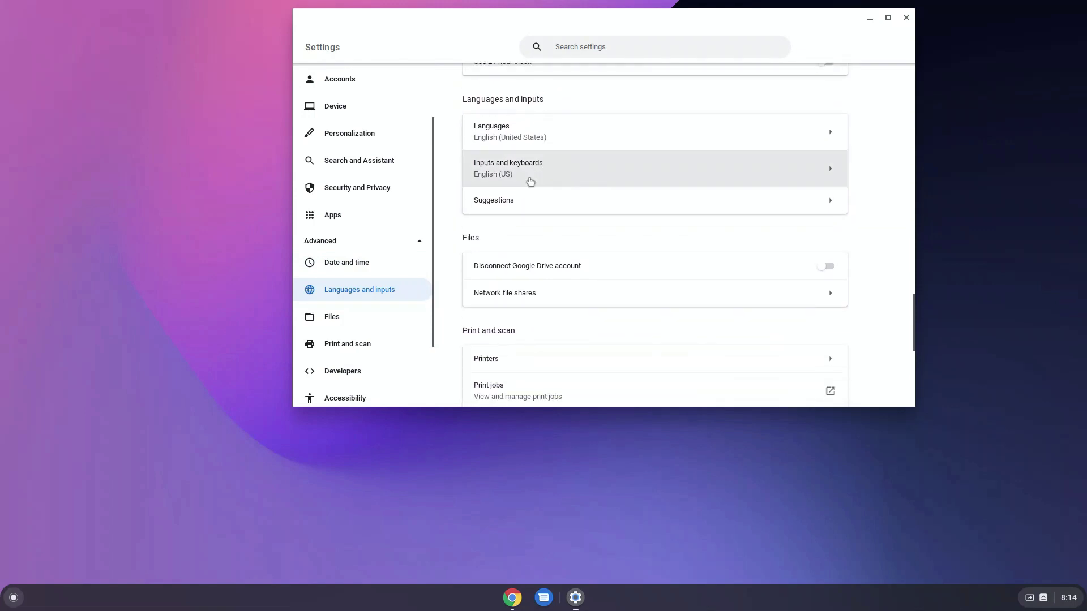
scroll(476, 281, down, 2)
scroll(477, 281, down, 4)
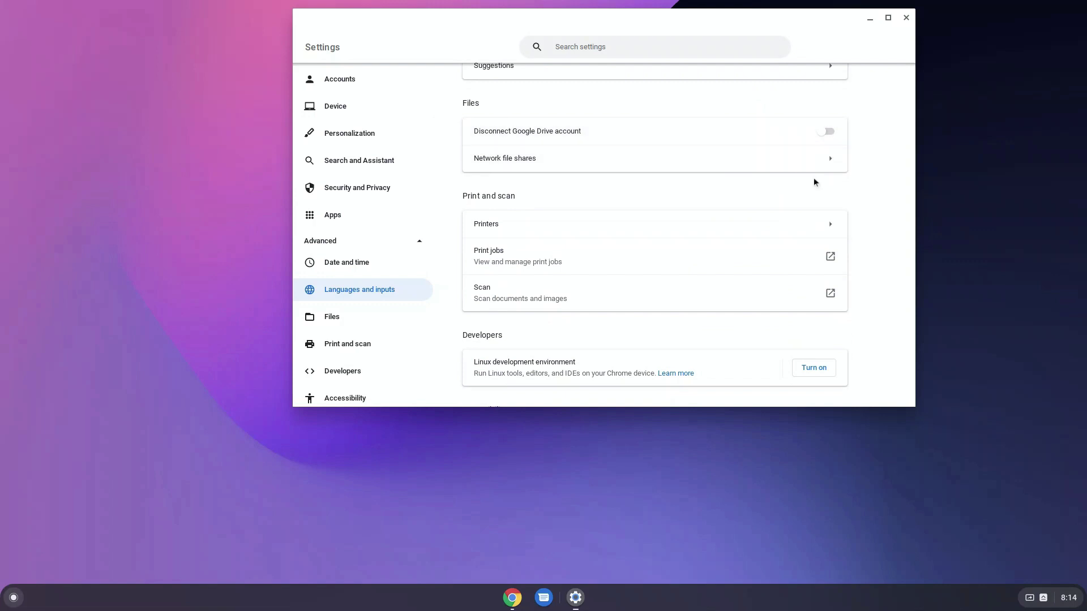
scroll(736, 282, down, 2)
scroll(735, 283, down, 6)
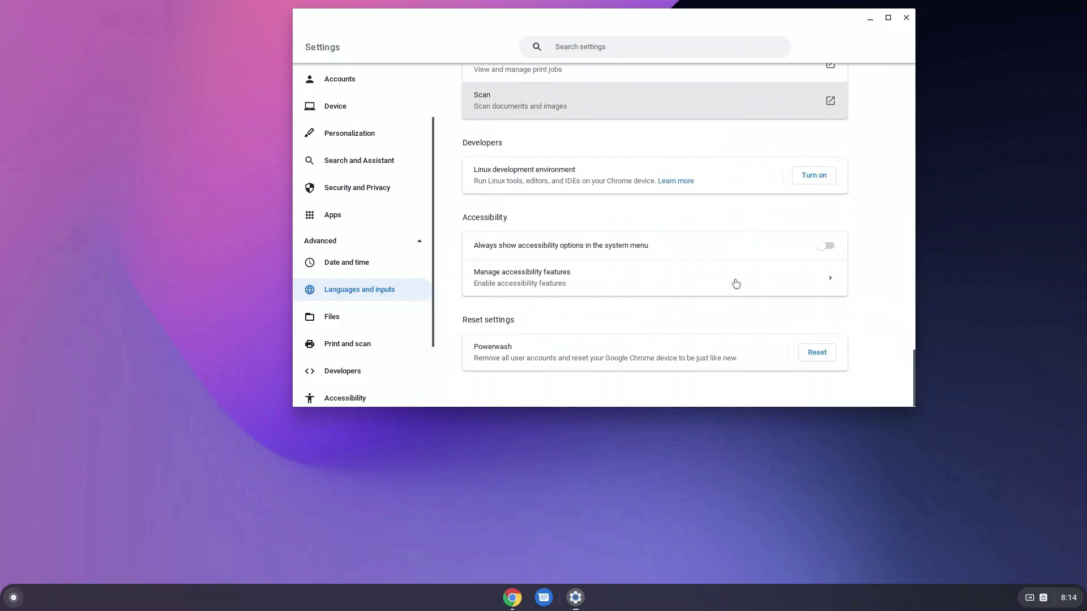
click(803, 181)
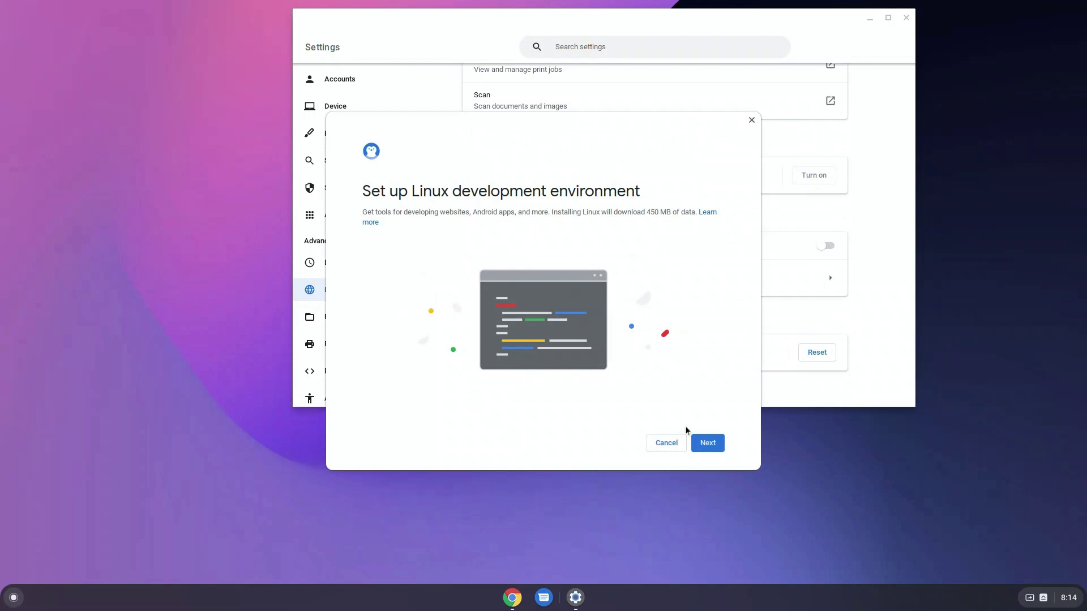
click(707, 443)
mouse_move(486, 366)
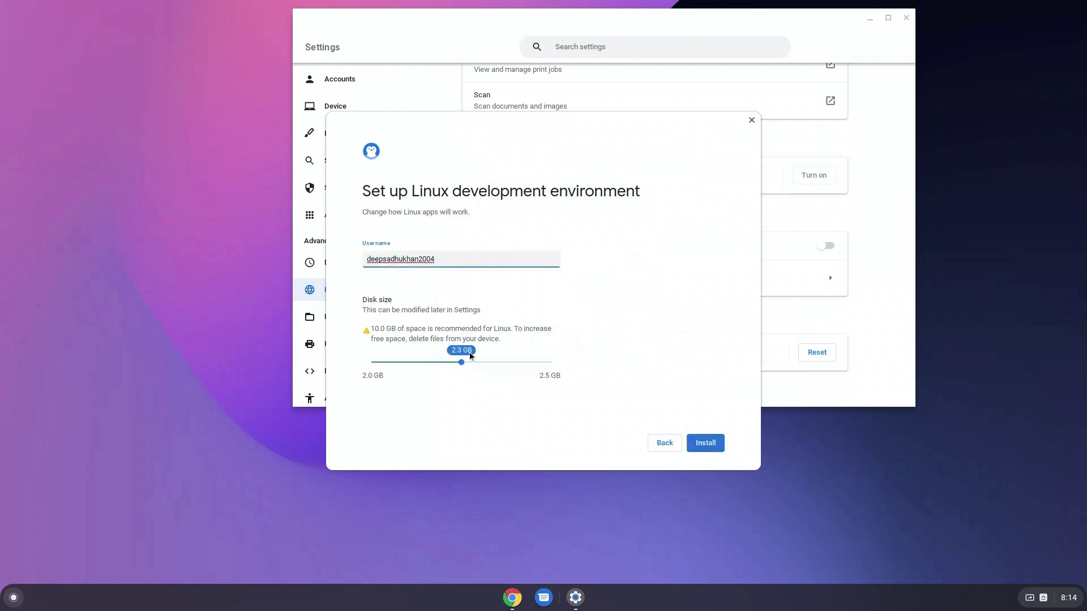
drag(461, 363, 321, 350)
click(706, 444)
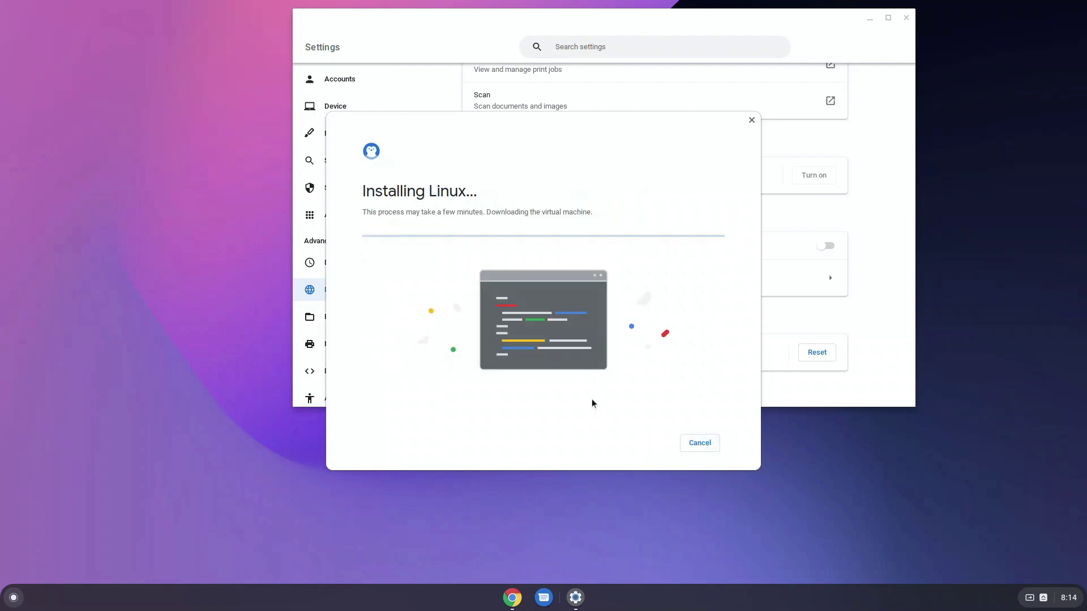
key(Escape)
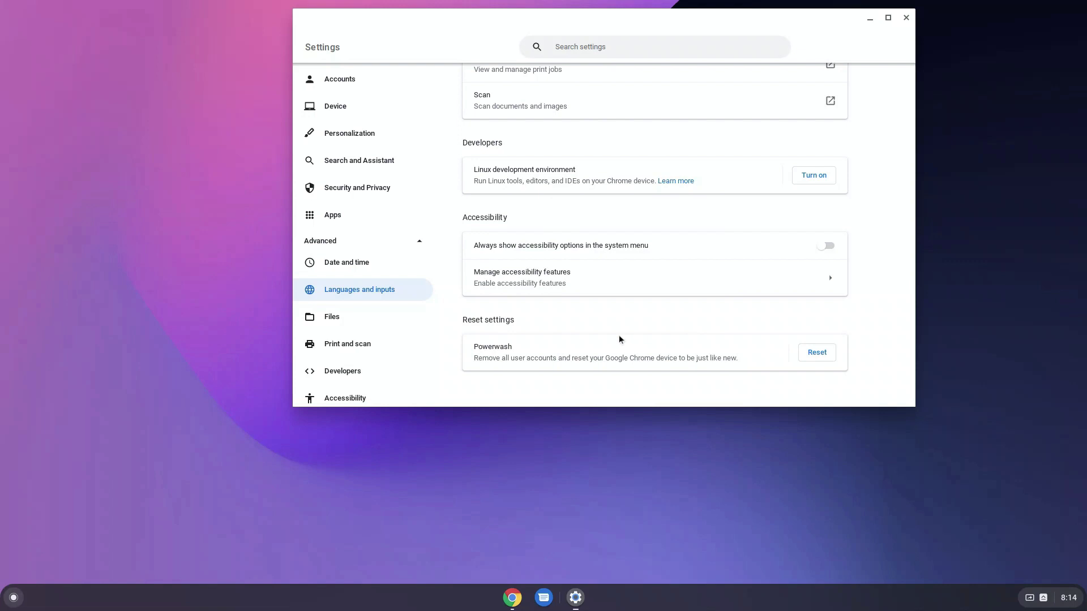
- Open Text-to-Speech voice settings under Manage accessibility features and list the Voice to preview options
scroll(697, 157, up, 1)
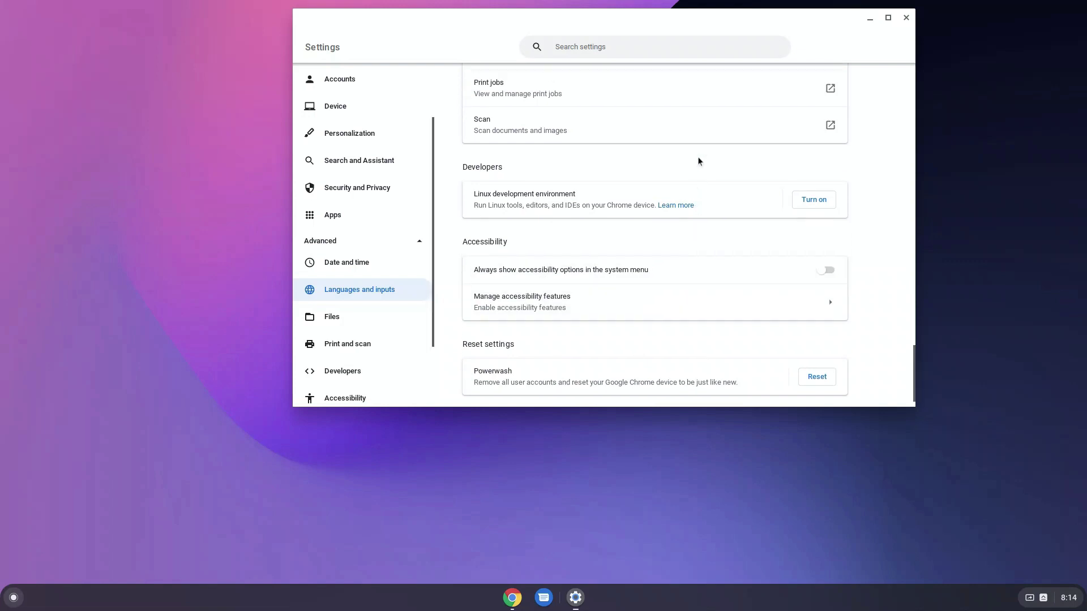
scroll(695, 157, down, 1)
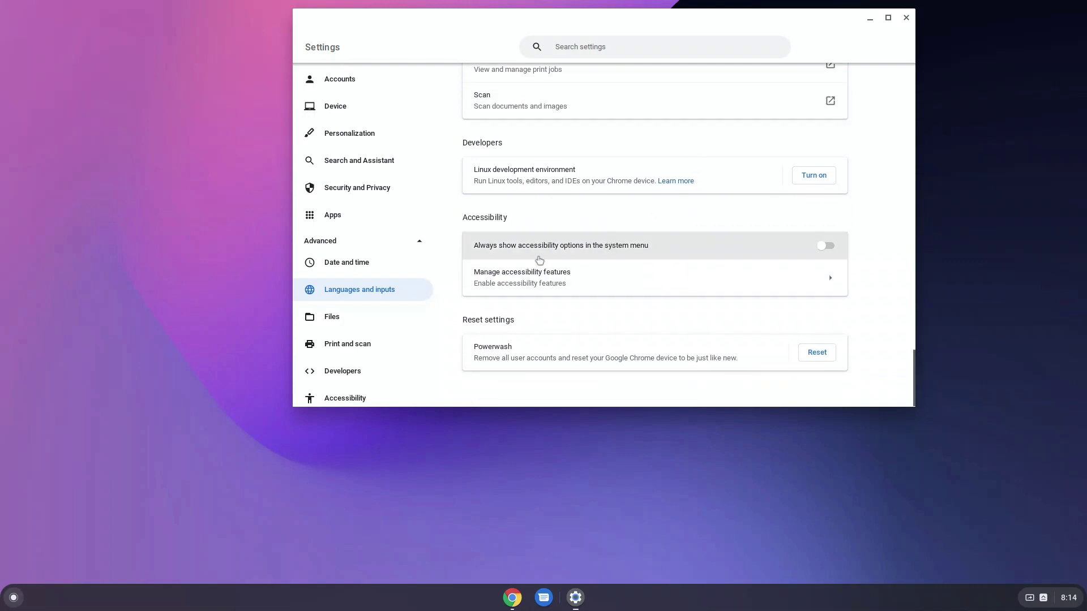
click(536, 277)
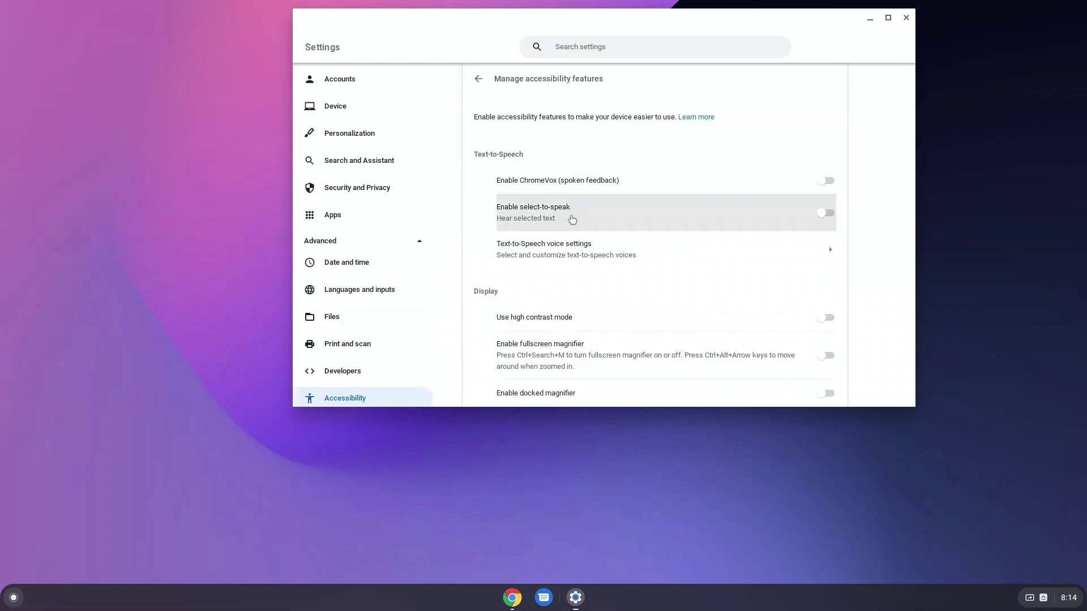
scroll(569, 291, down, 1)
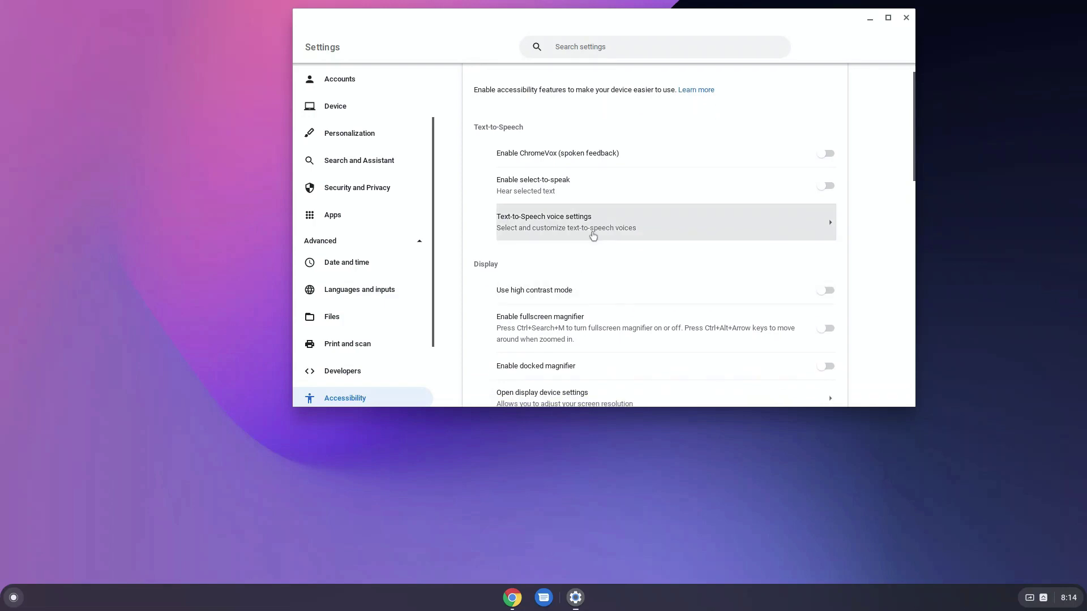
click(592, 233)
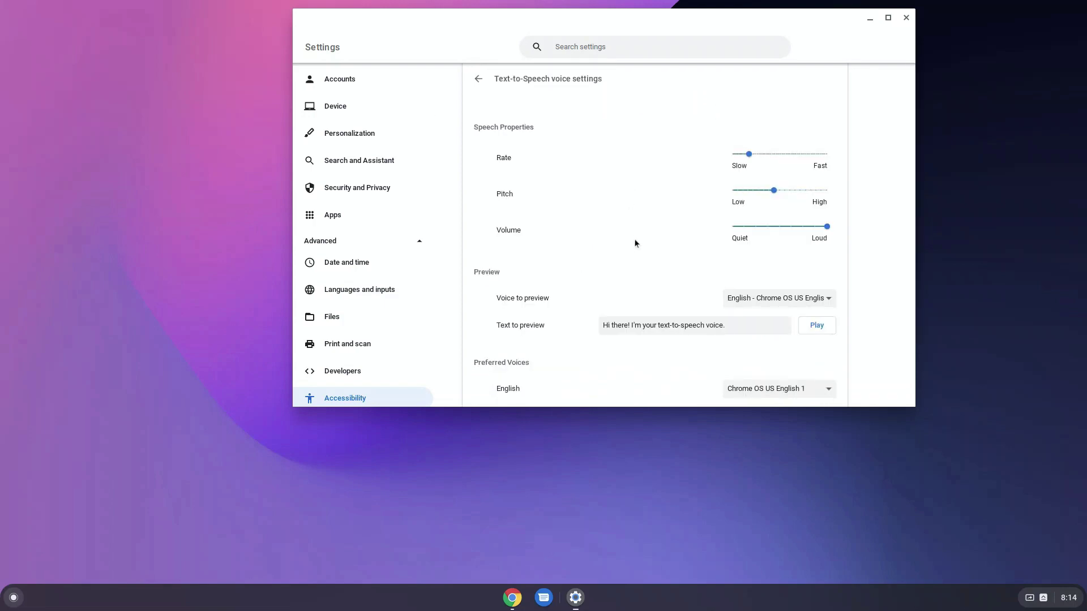
scroll(634, 263, down, 1)
click(746, 271)
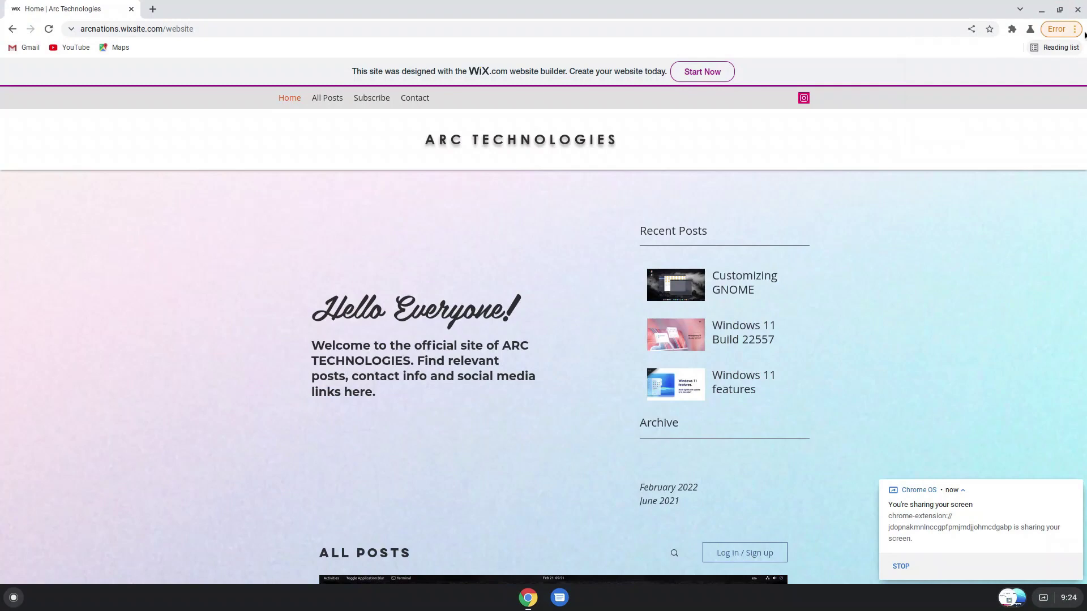
- Browse the launcher's installed apps, then close the Messages window to leave an empty desktop
click(1073, 29)
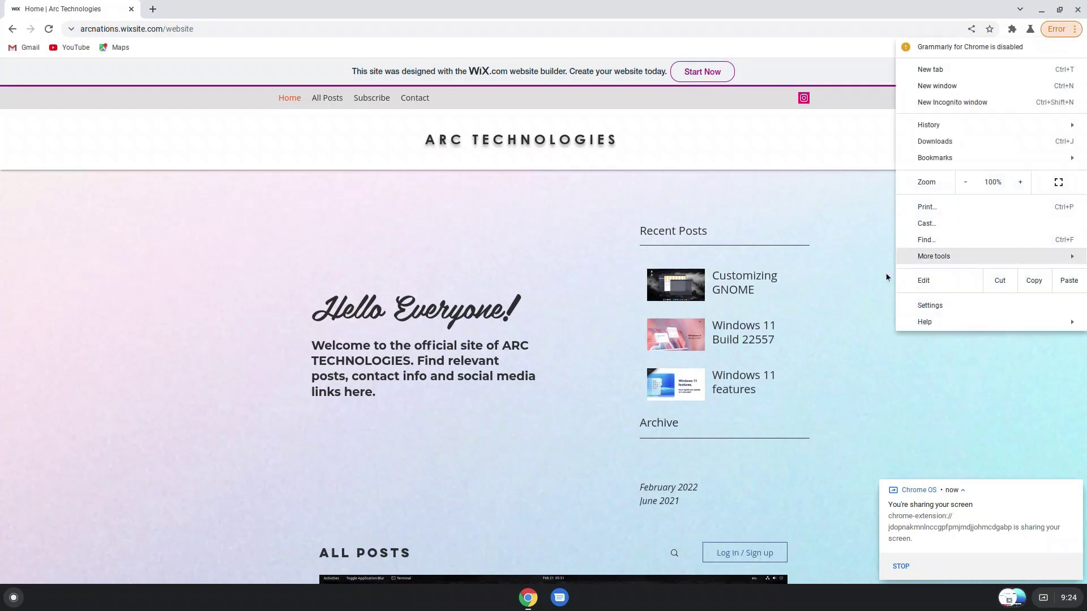
click(870, 315)
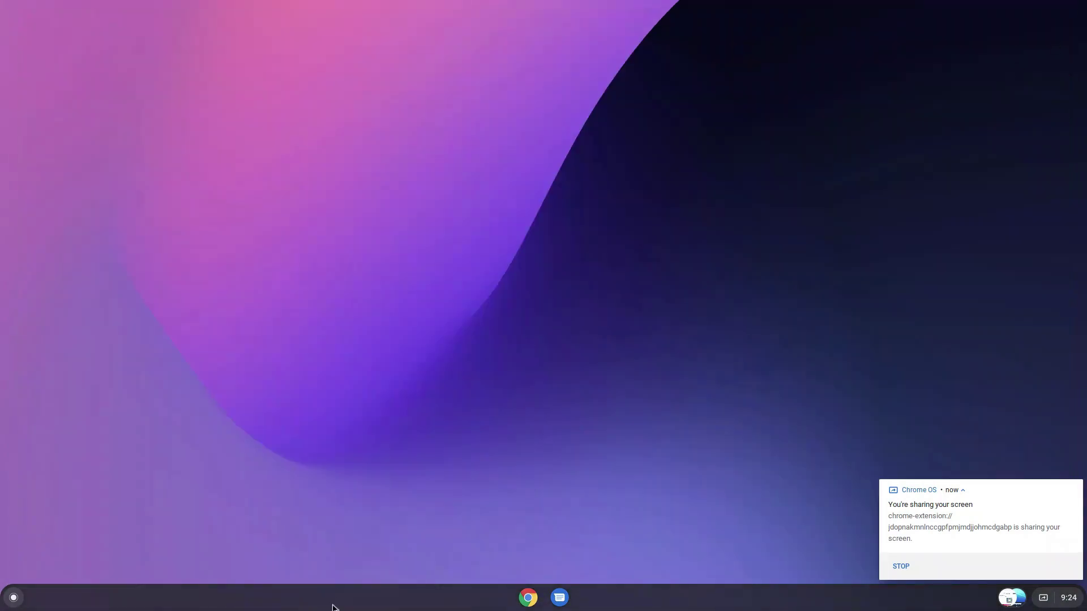
click(13, 598)
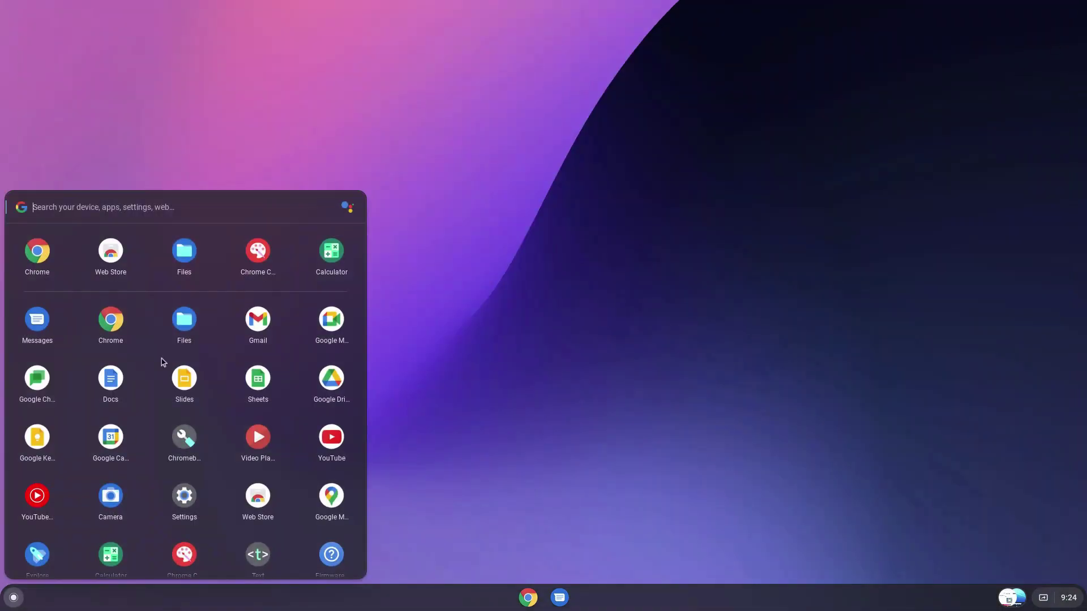
scroll(169, 317, down, 1)
scroll(172, 314, down, 1)
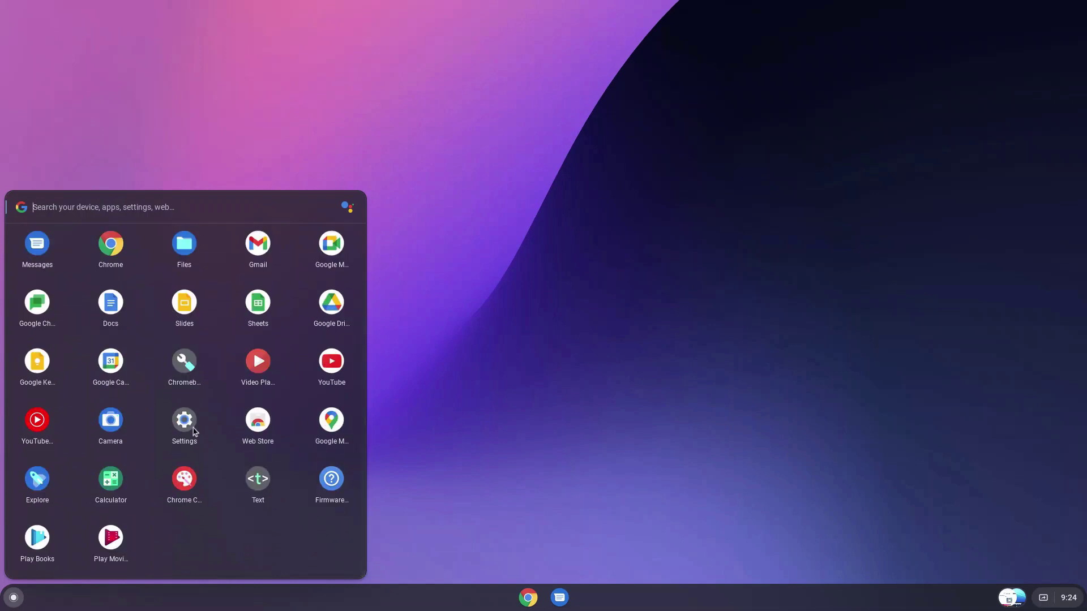
scroll(192, 419, up, 2)
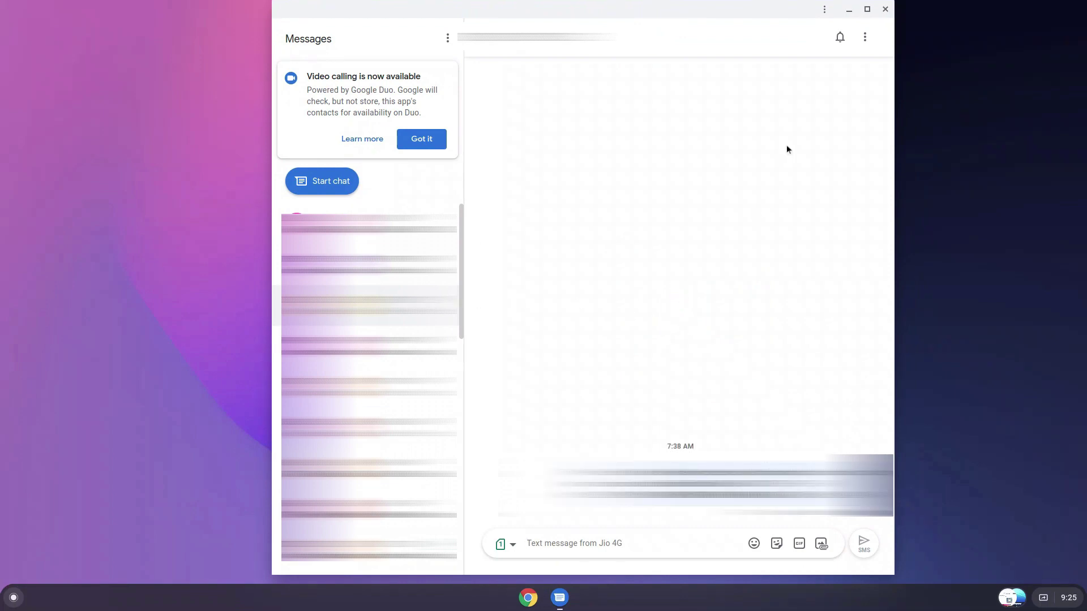
click(886, 9)
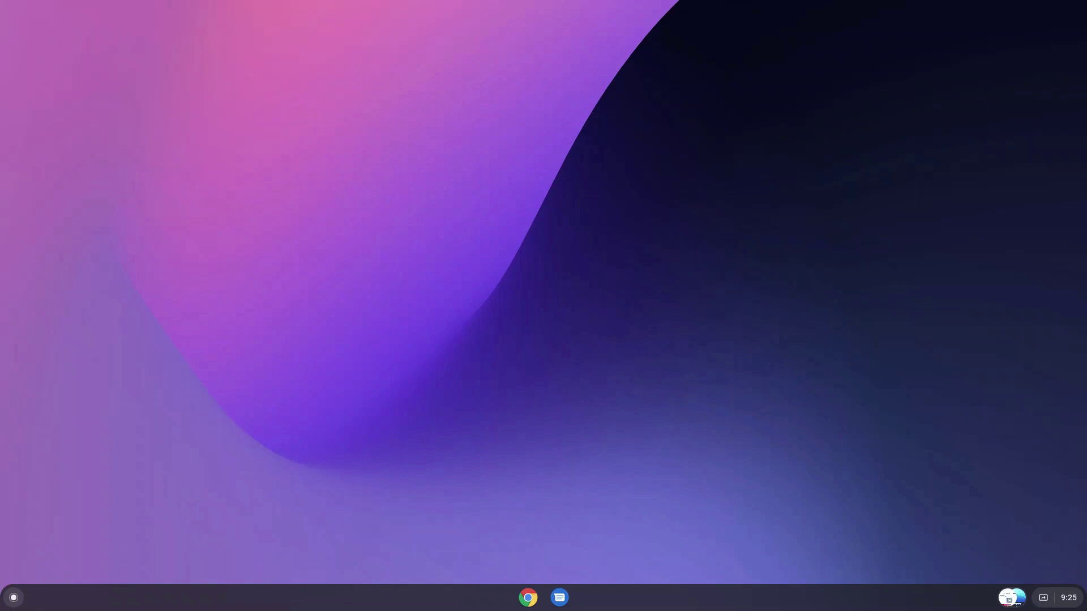
- Launch Files from the launcher and toggle between list and grid view
click(6, 598)
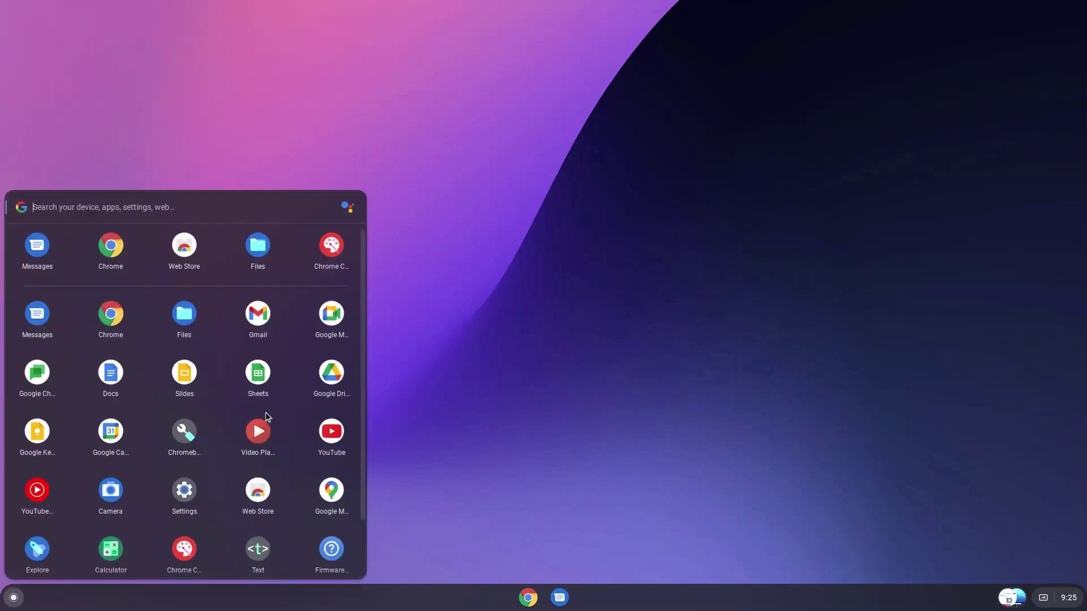
scroll(323, 357, down, 1)
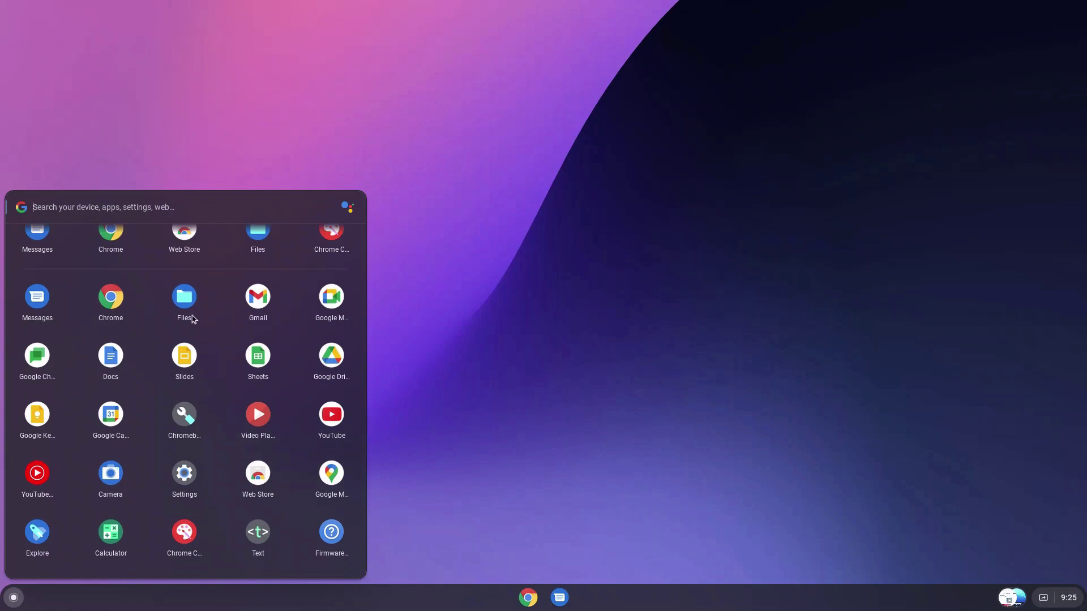
scroll(139, 332, up, 1)
click(180, 342)
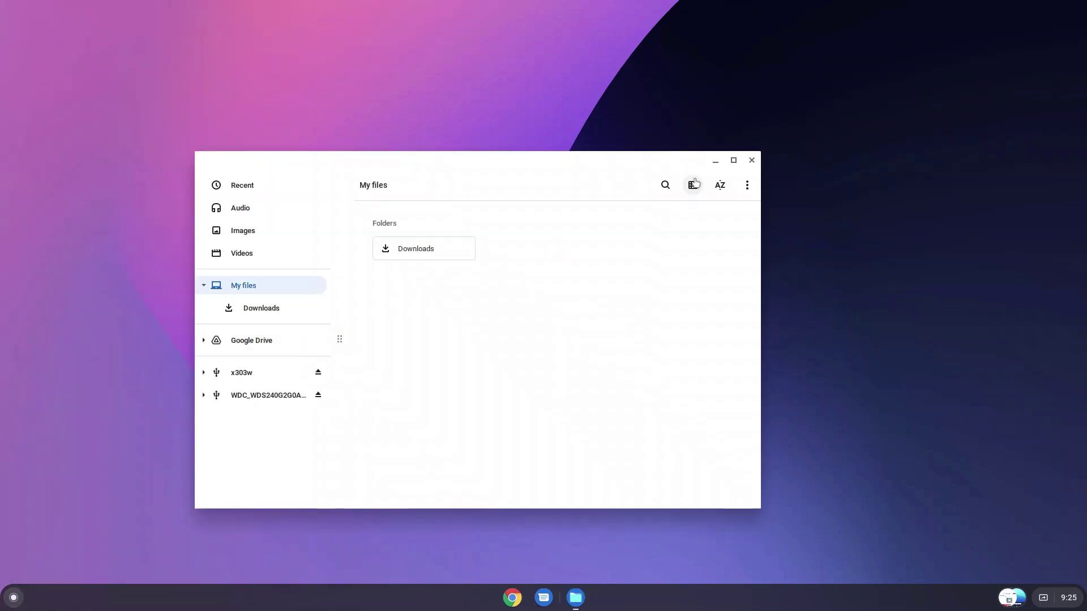
click(693, 184)
click(694, 183)
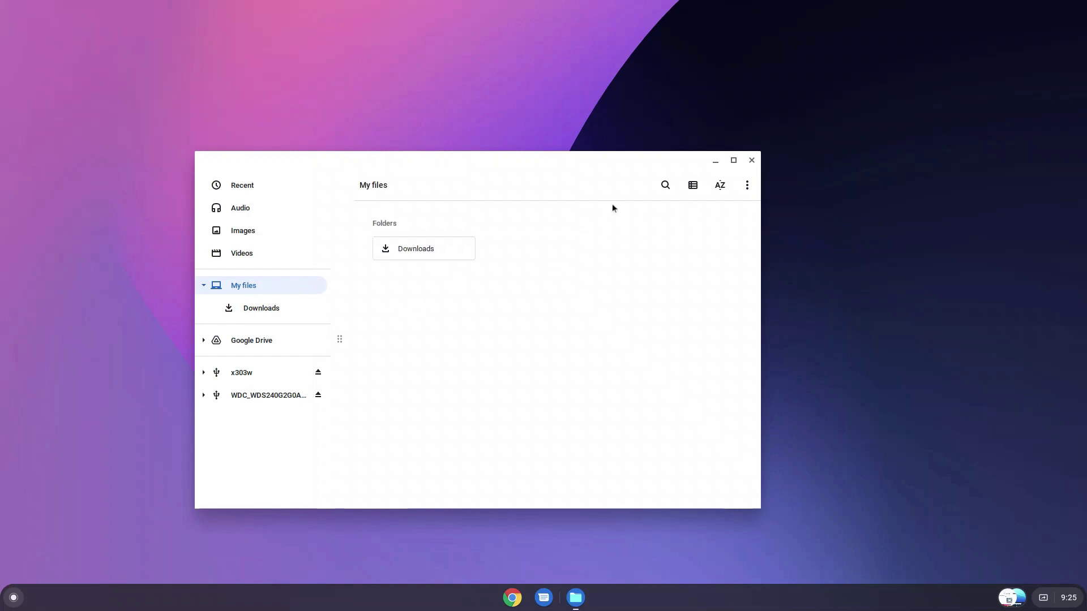
- Browse Downloads, the Images and Audio views, and the x303w drive's first partition
double_click(411, 256)
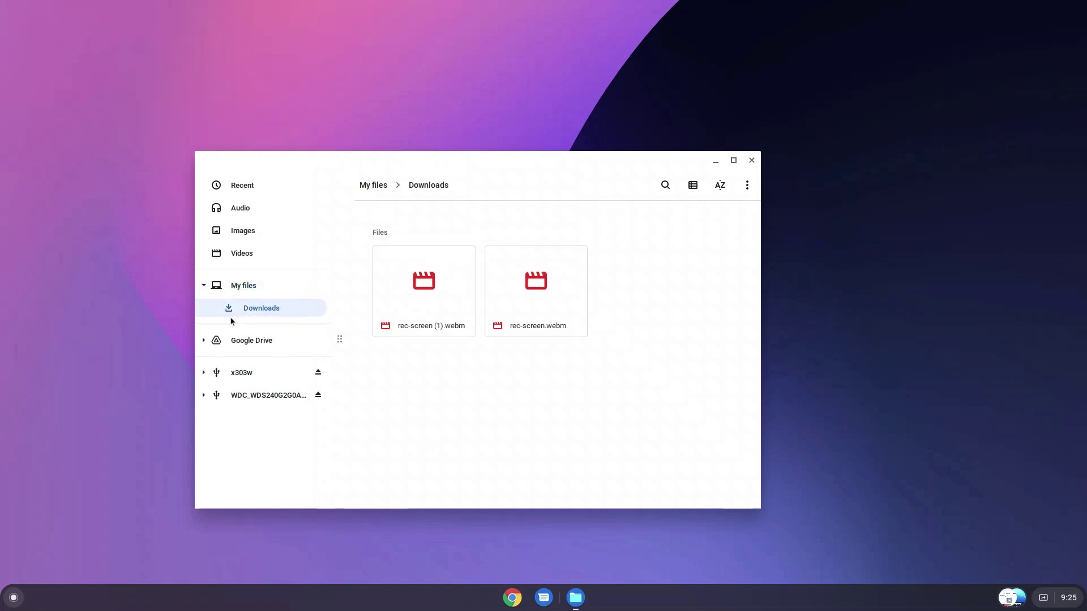
click(253, 226)
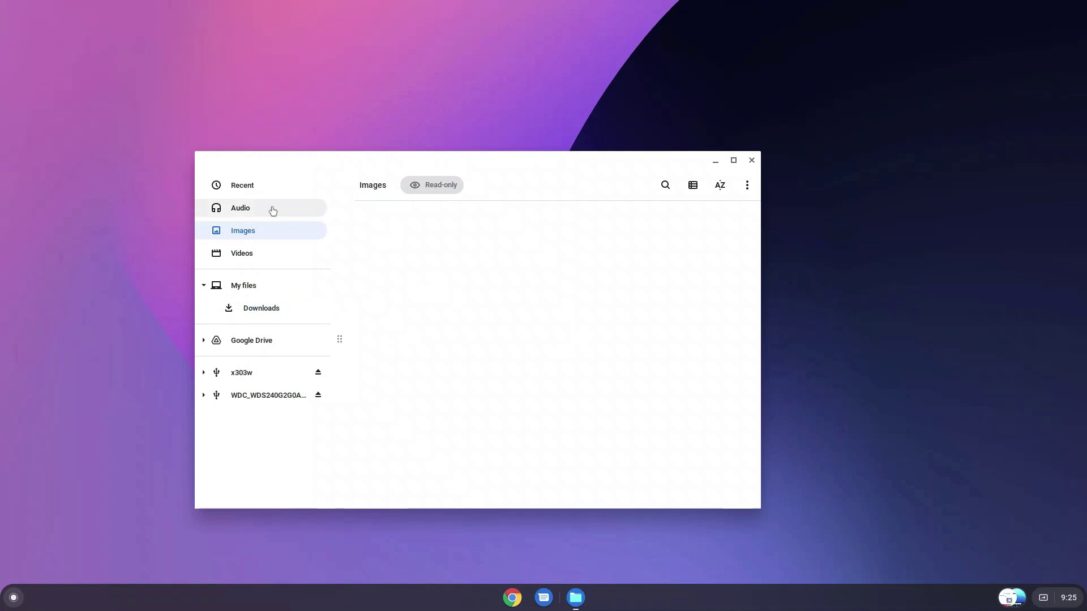
click(272, 210)
click(203, 373)
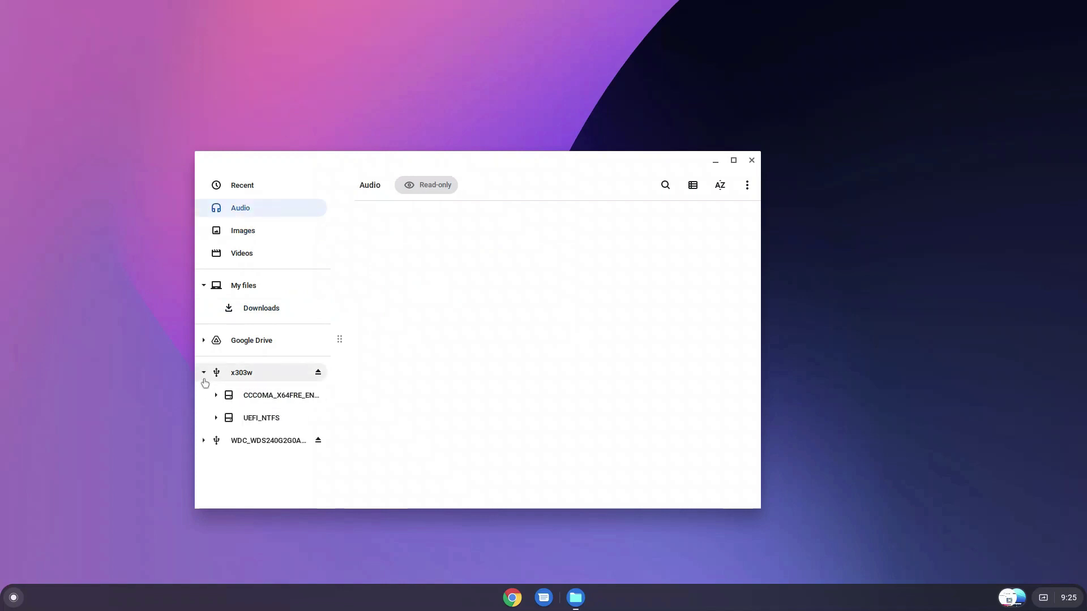
click(253, 397)
- Scroll through the x303w partition's folders, then close Files
scroll(473, 343, down, 5)
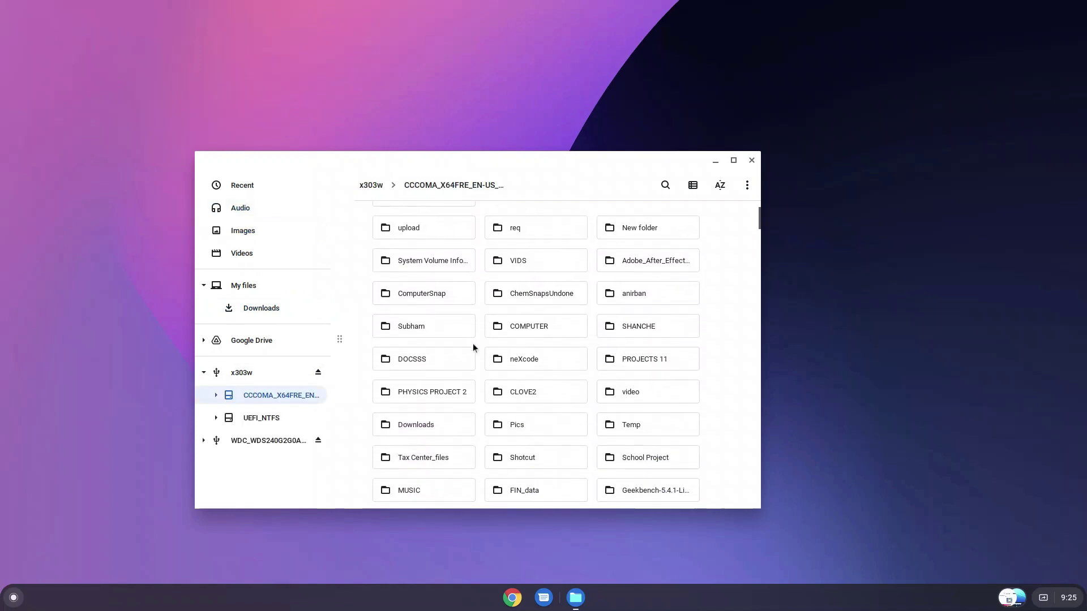
scroll(473, 348, down, 2)
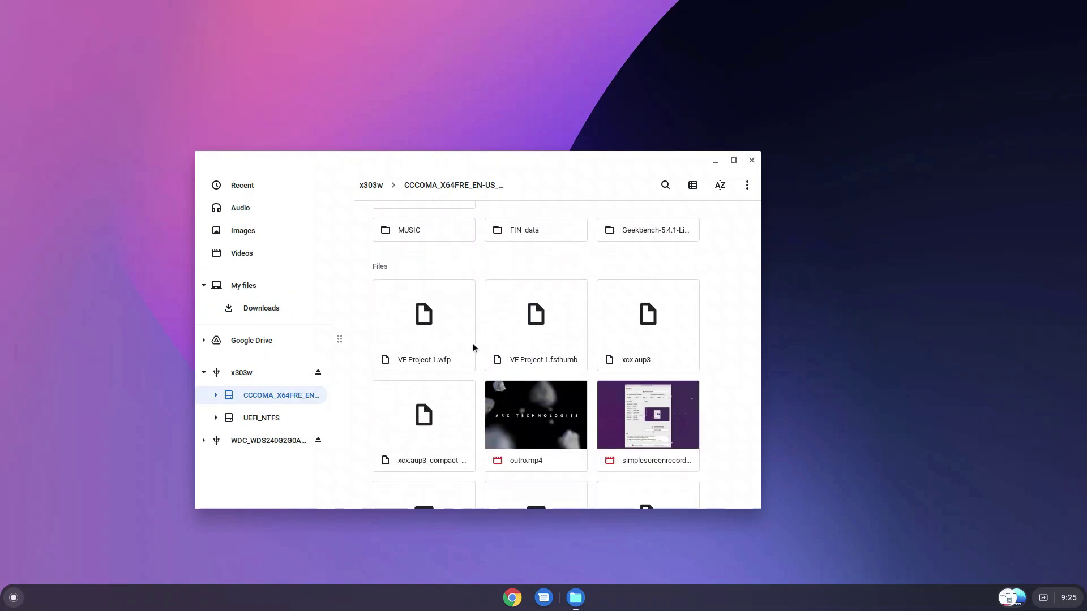
scroll(448, 363, up, 8)
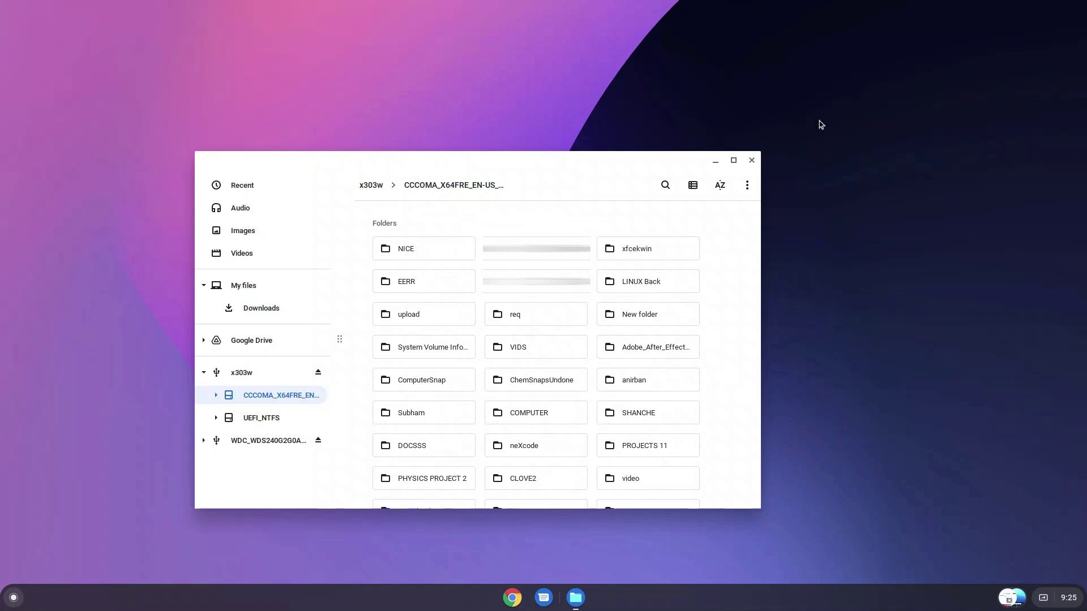
click(752, 160)
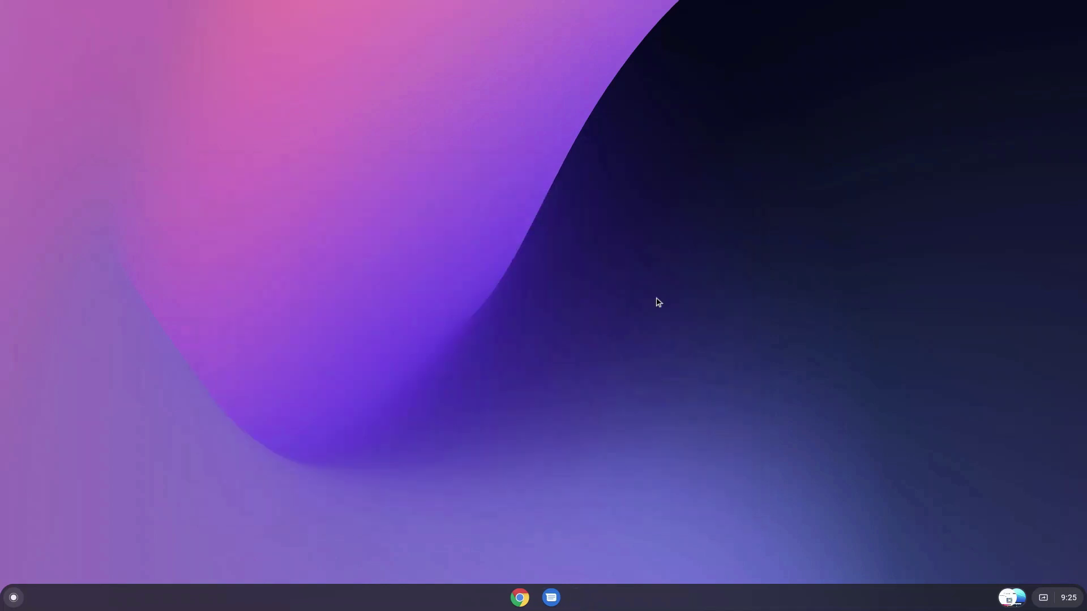
- Launch Chrome Canvas and draw two grey pencil strokes across the canvas
click(9, 607)
click(342, 263)
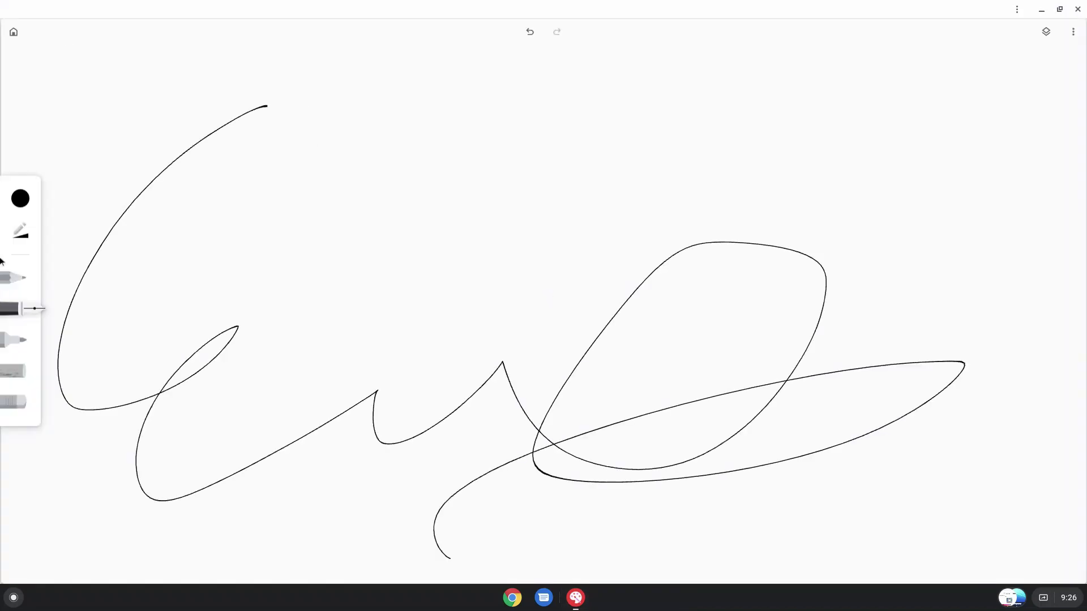
click(16, 277)
mouse_move(338, 165)
mouse_down()
mouse_move(375, 403)
mouse_move(1, 517)
mouse_up()
mouse_move(364, 219)
mouse_down()
mouse_move(287, 331)
mouse_move(435, 405)
mouse_up()
- Switch to the pen and look at the colour Palette and Custom picker
click(26, 317)
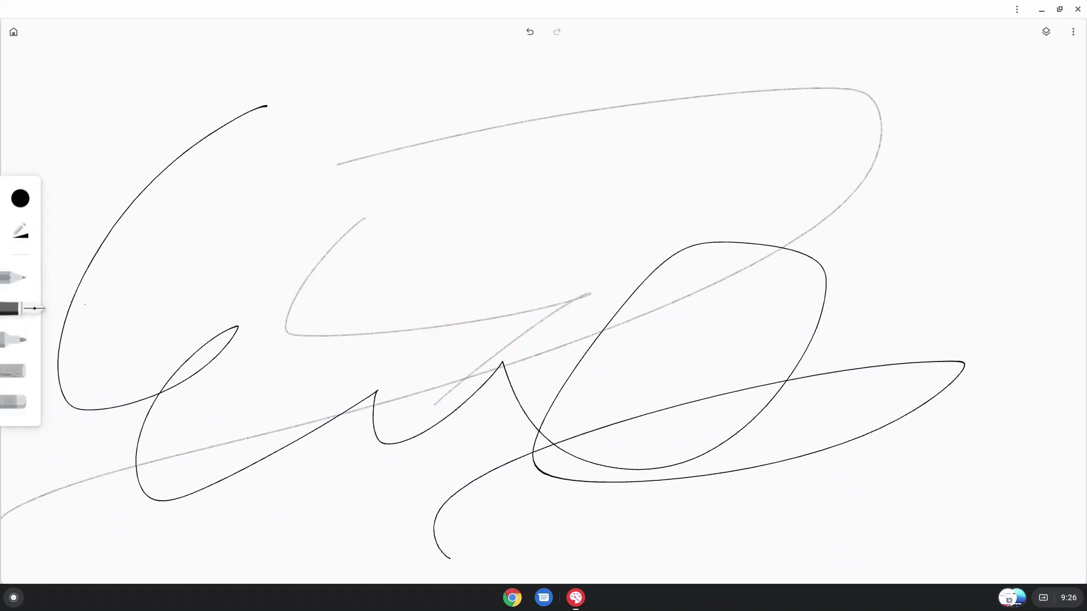
click(20, 198)
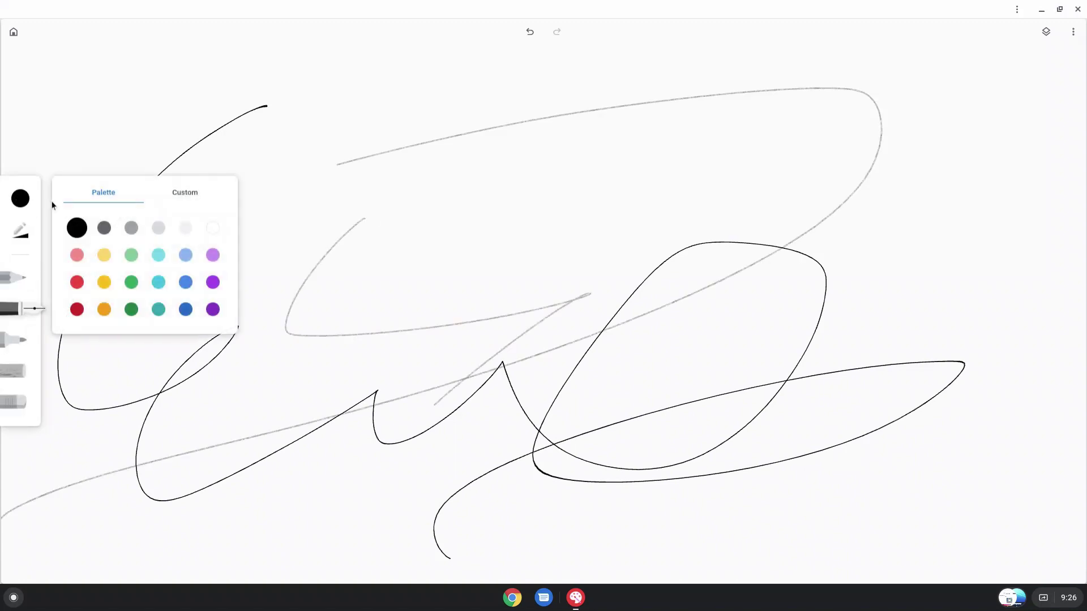
click(160, 198)
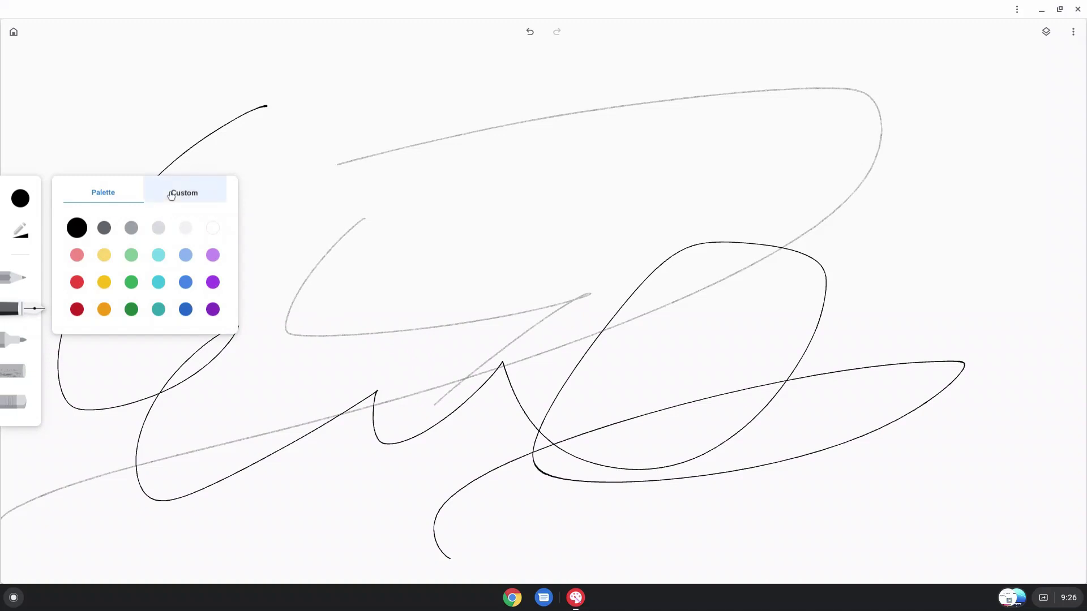
click(104, 196)
- Look at the save/share menu and Layers panel, then close Canvas
click(1074, 32)
click(1046, 32)
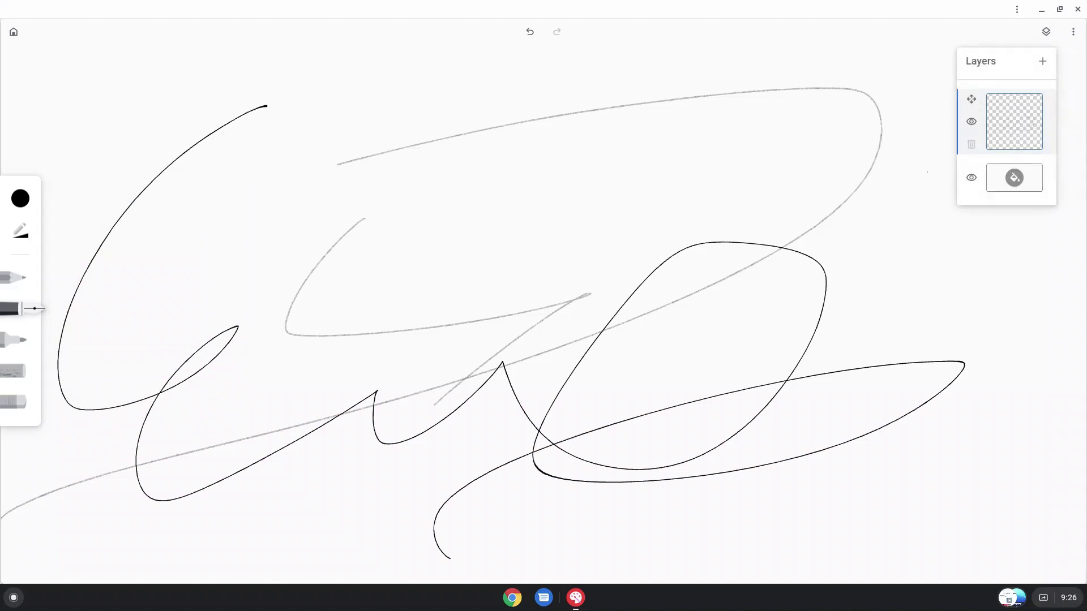
click(51, 152)
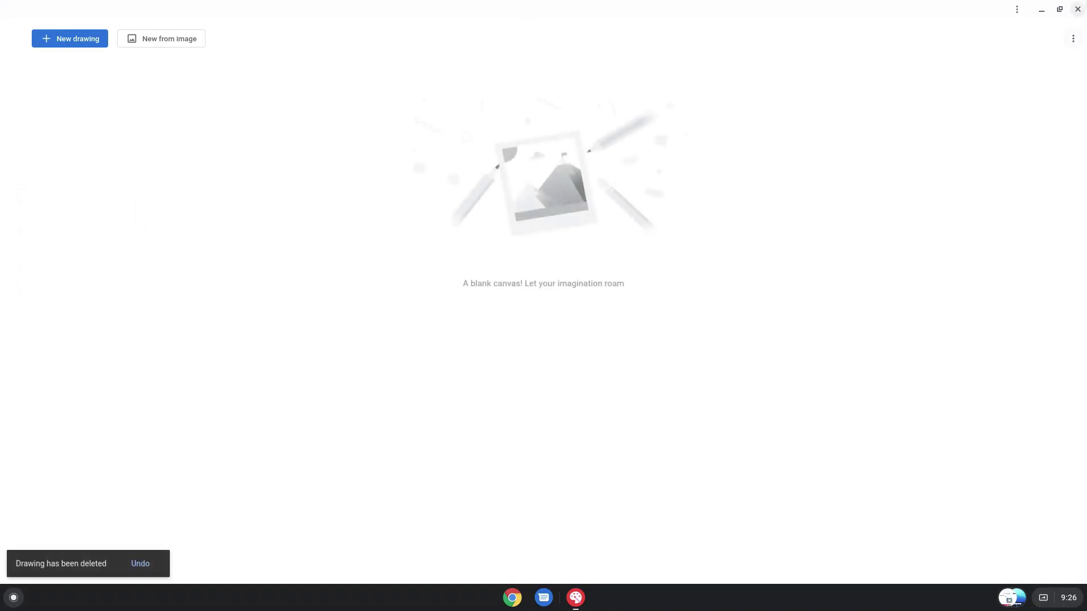
click(1077, 14)
- Open Google Chat from the launcher, then reopen and close the launcher
click(2, 601)
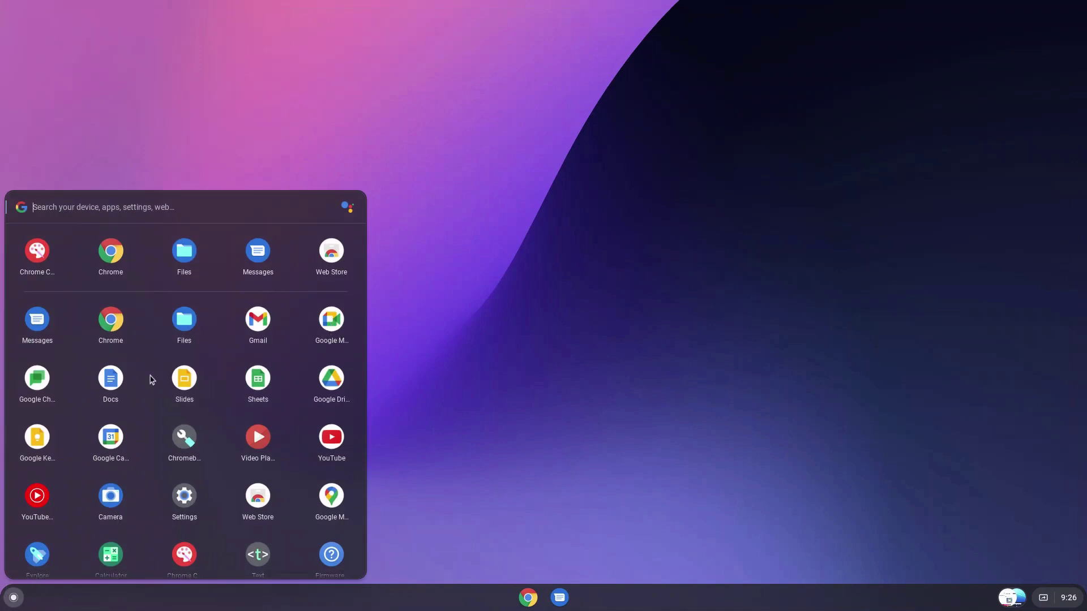
click(37, 381)
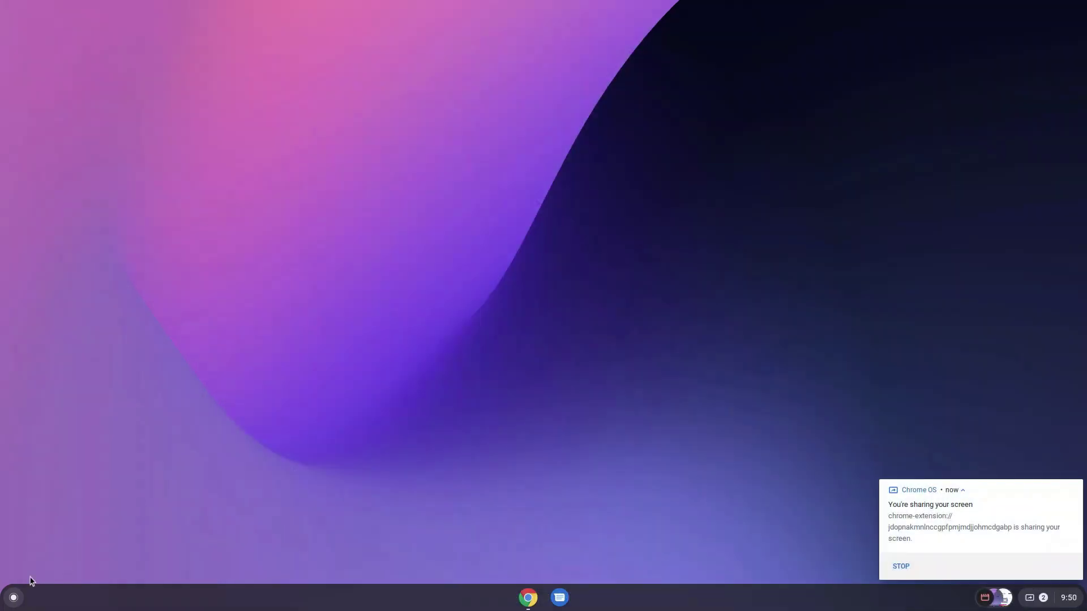
click(18, 600)
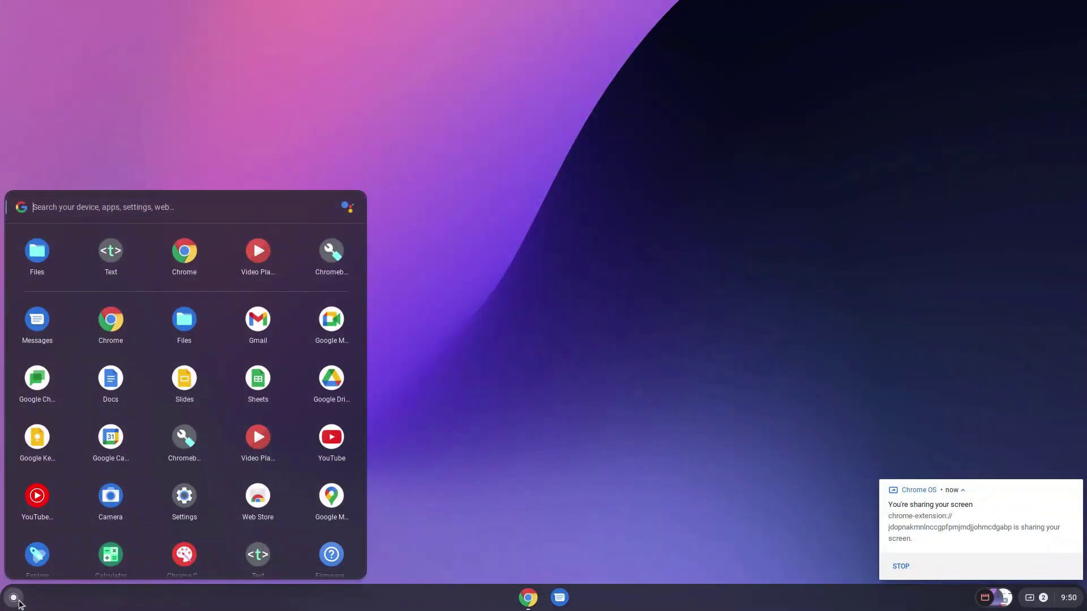
click(18, 601)
- Move the shelf to the right edge via its context menu, then back to Bottom
right_click(38, 605)
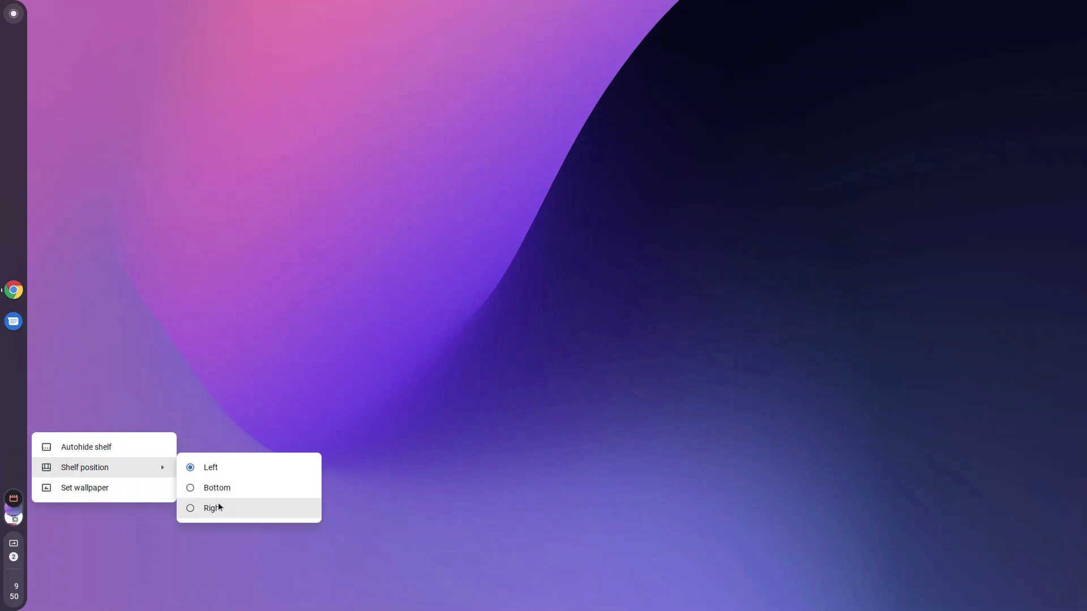
click(219, 507)
right_click(1084, 442)
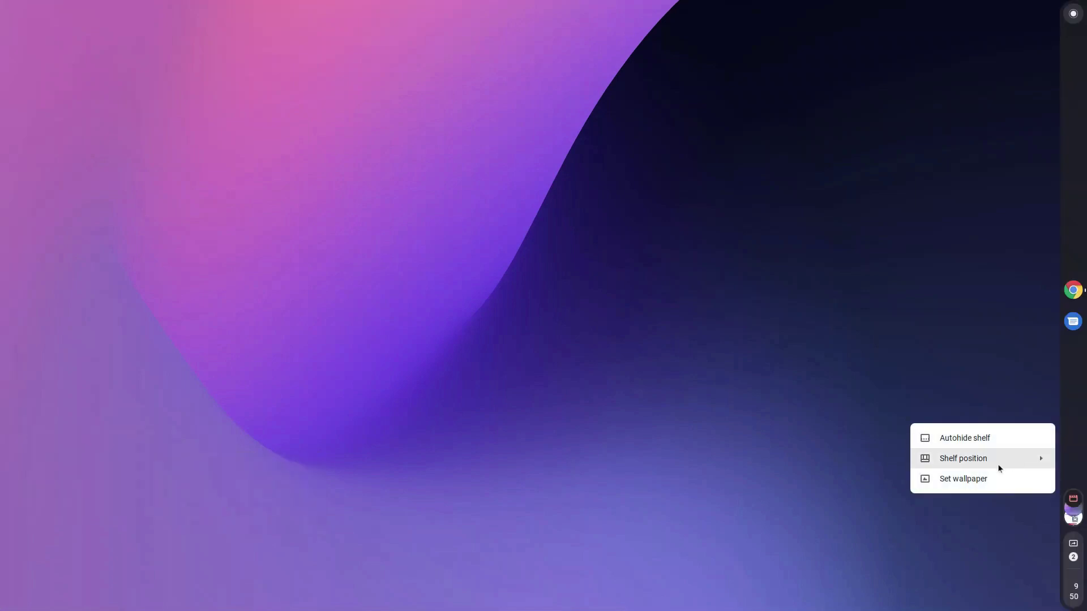
mouse_move(1001, 468)
click(809, 484)
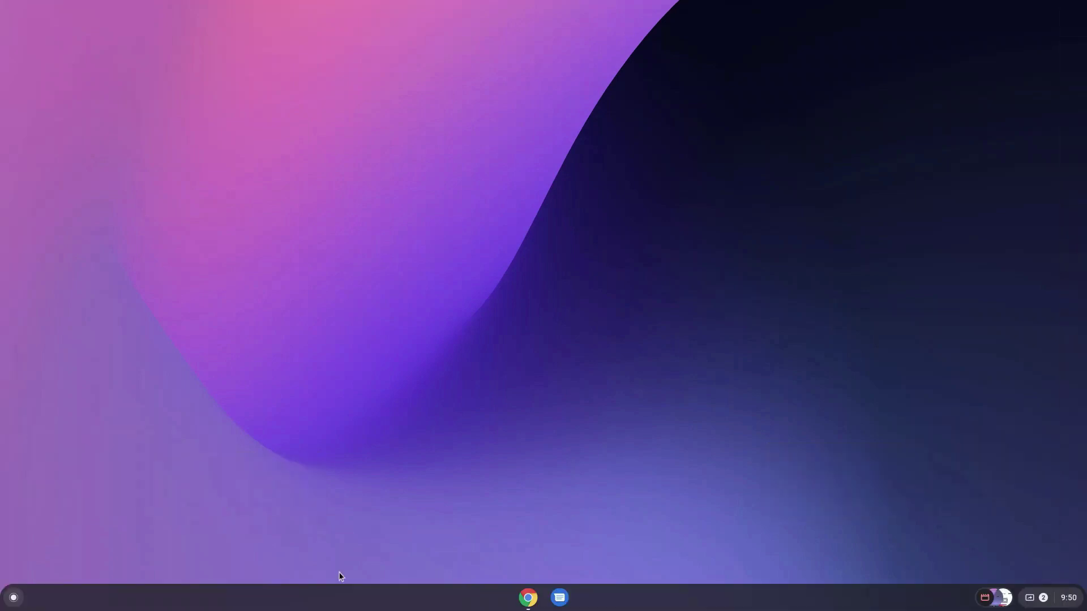
click(16, 600)
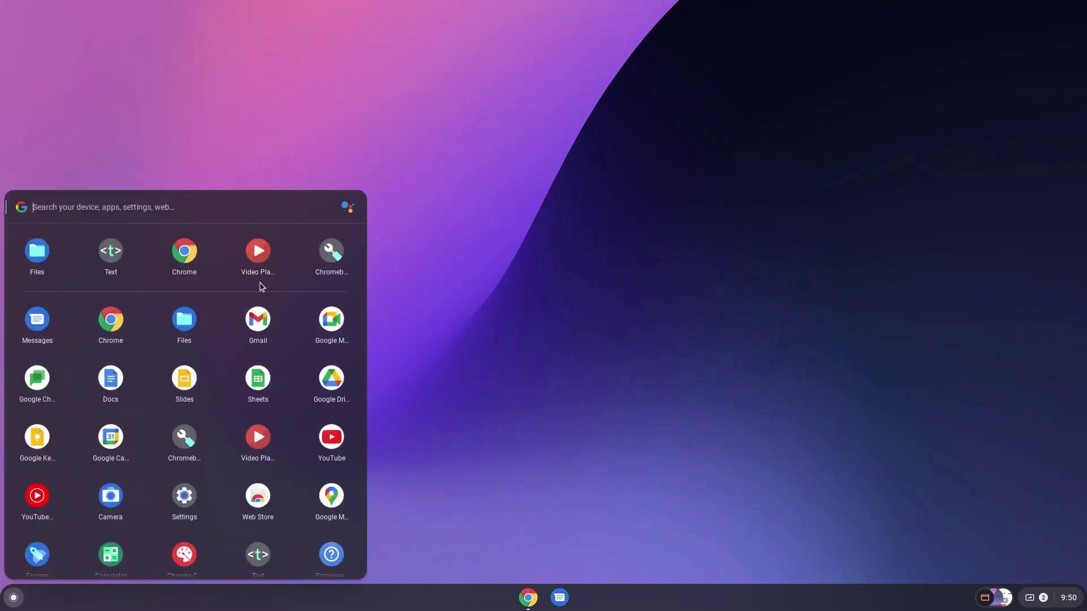
scroll(294, 539, down, 2)
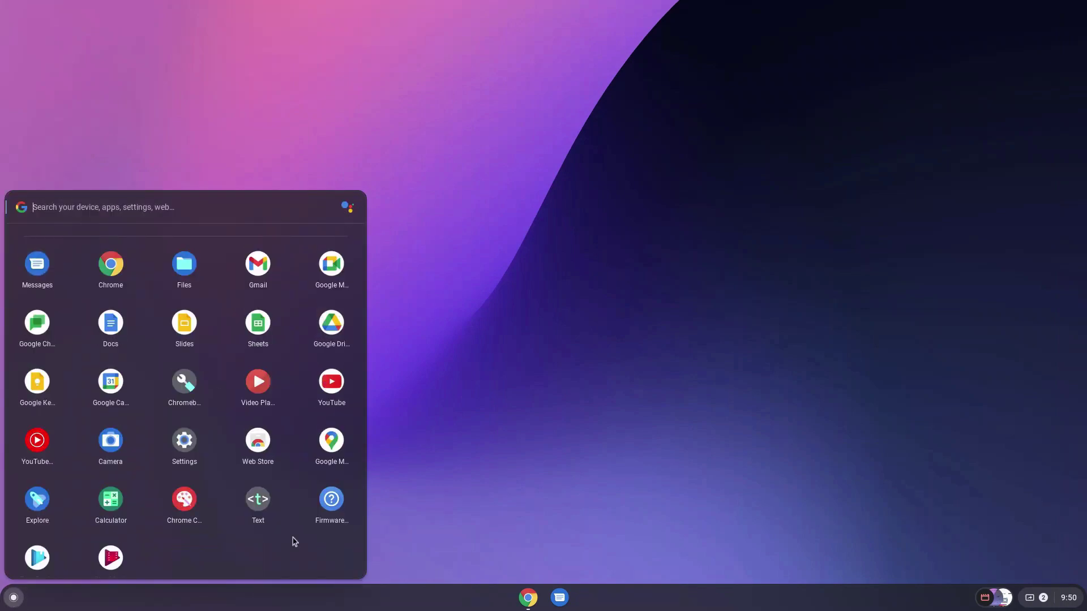
click(331, 503)
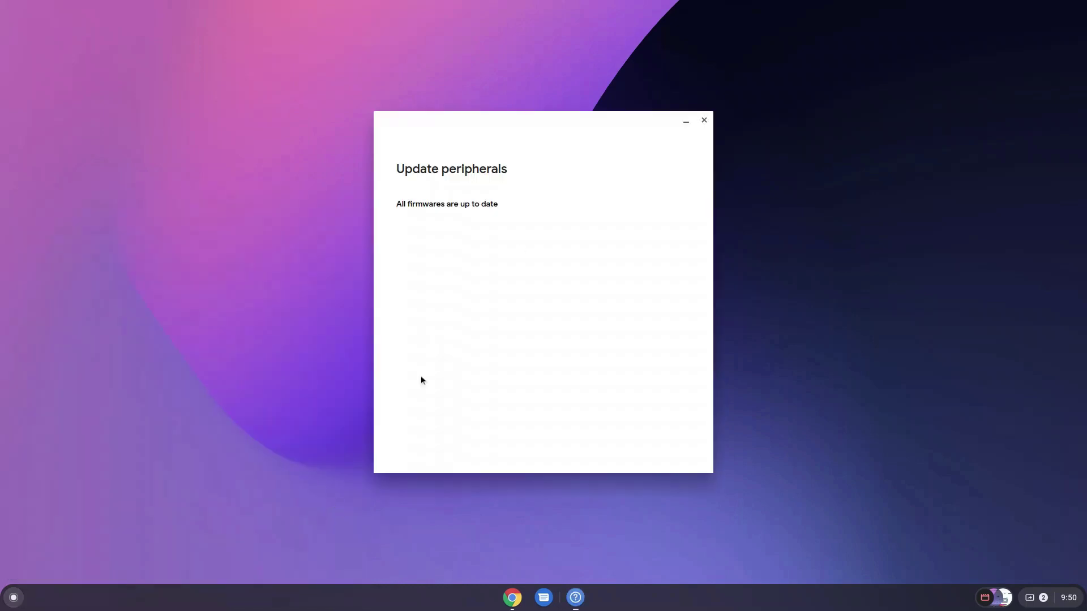
click(705, 120)
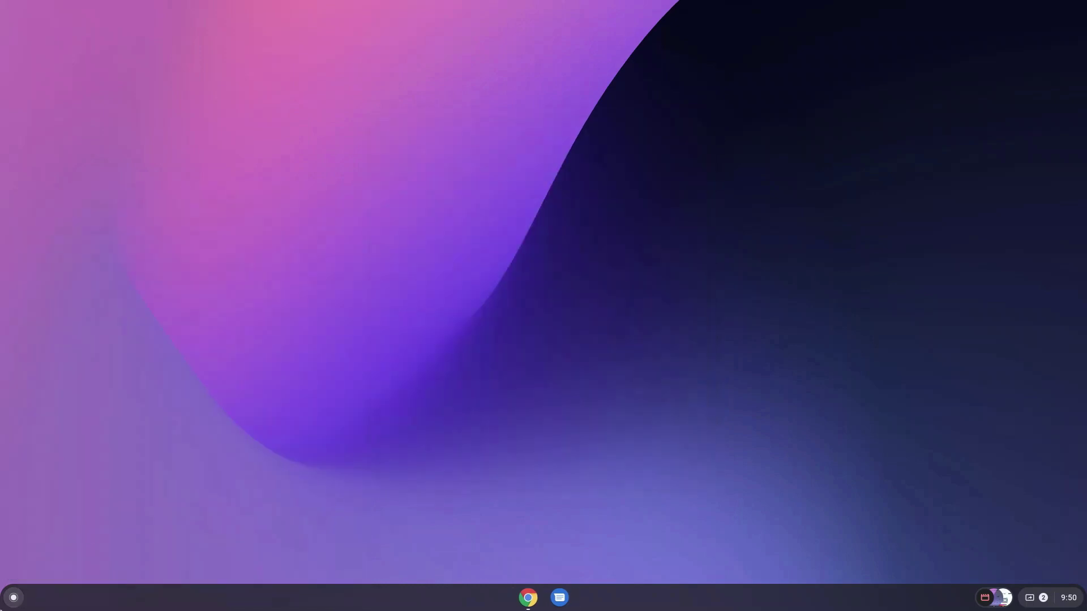
click(17, 599)
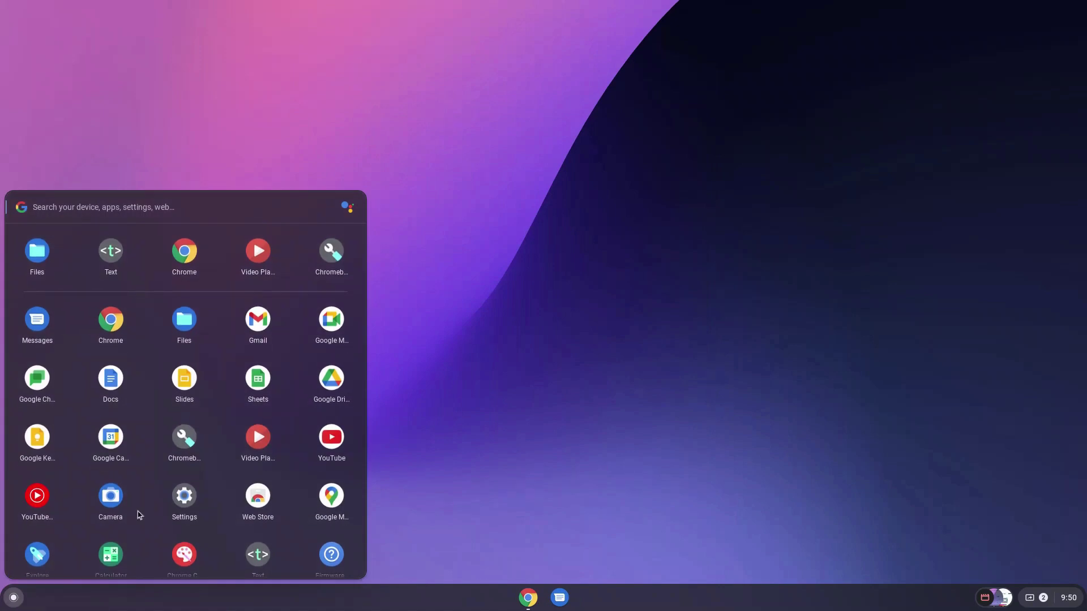
scroll(140, 515, down, 2)
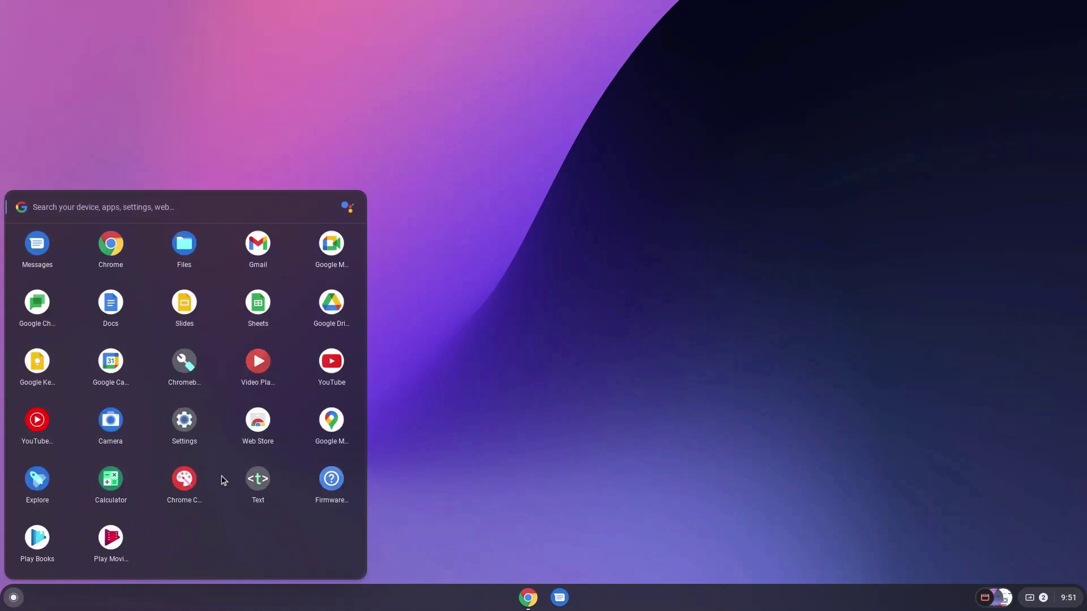
- Open a blank Untitled 1 document in Text, then reopen the launcher and scroll its apps
click(249, 481)
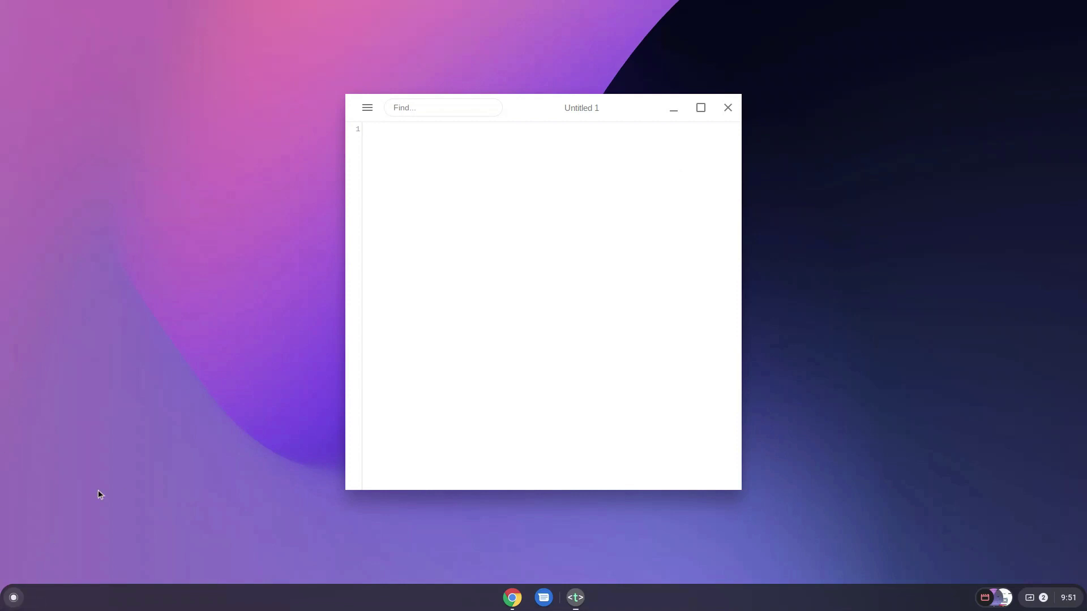
click(13, 598)
scroll(193, 321, down, 2)
scroll(190, 319, up, 1)
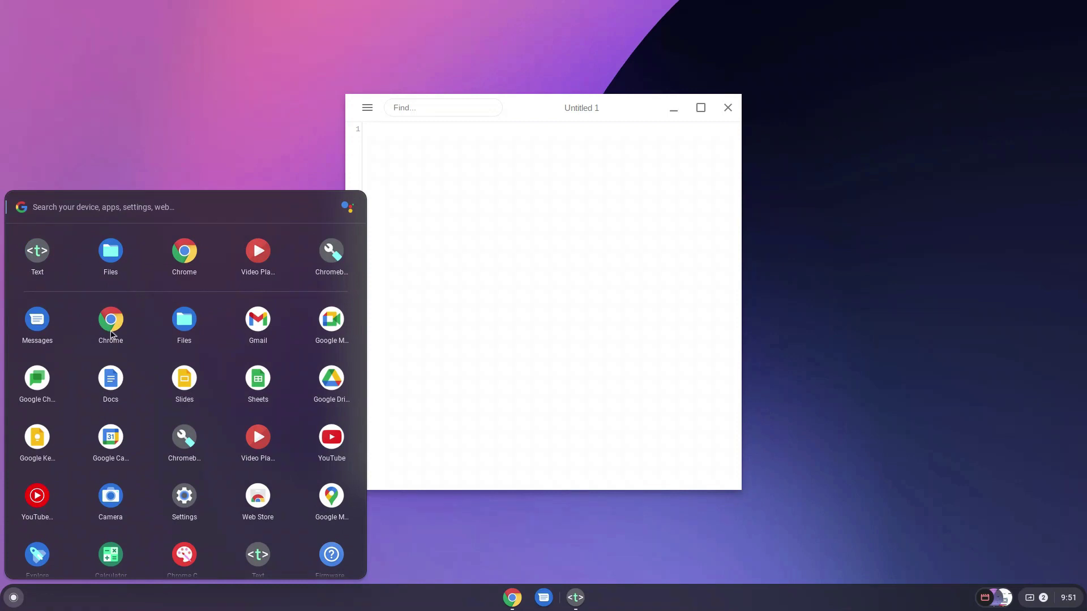
scroll(119, 378, down, 1)
scroll(119, 378, up, 1)
- Open Settings, scroll toward Personalization, and briefly show then dismiss the desktop menu
click(195, 504)
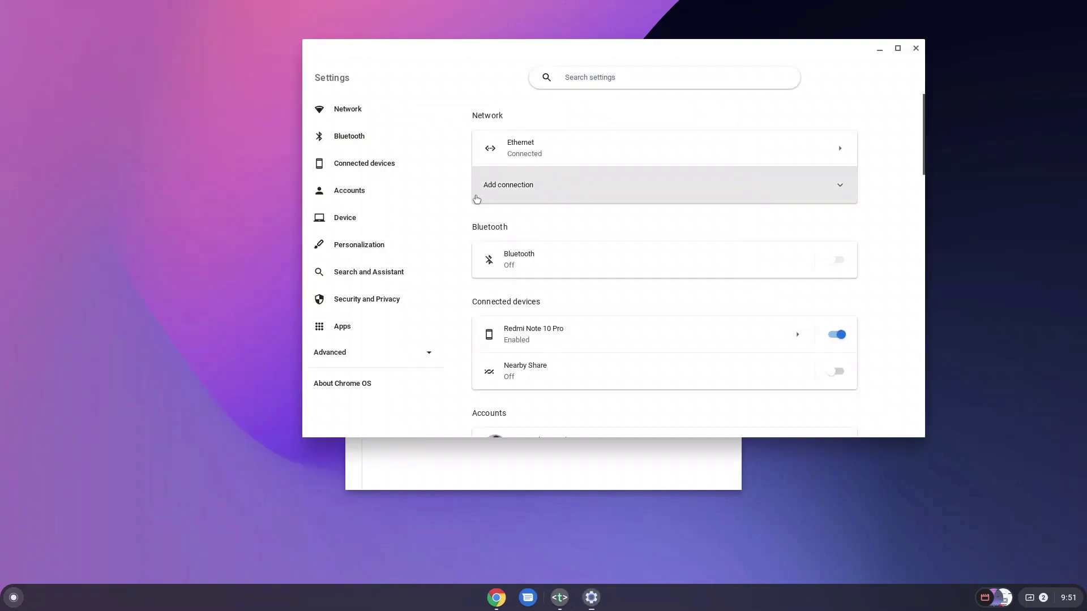
scroll(478, 238, down, 10)
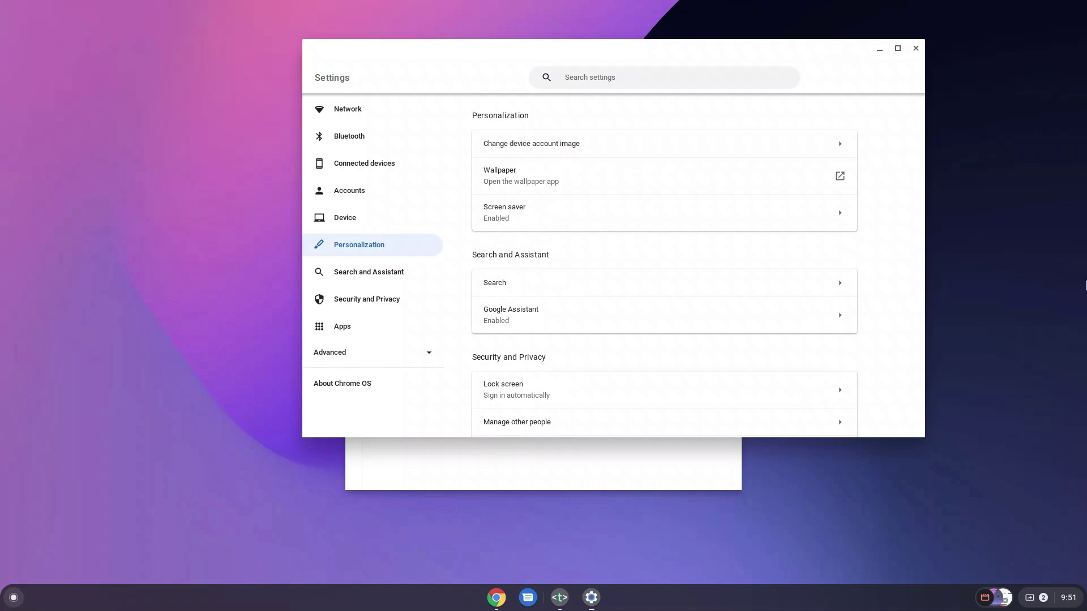
right_click(1085, 285)
click(920, 54)
- Go from Chrome's Appearance settings to Web Store browser themes and open Just Black
click(495, 605)
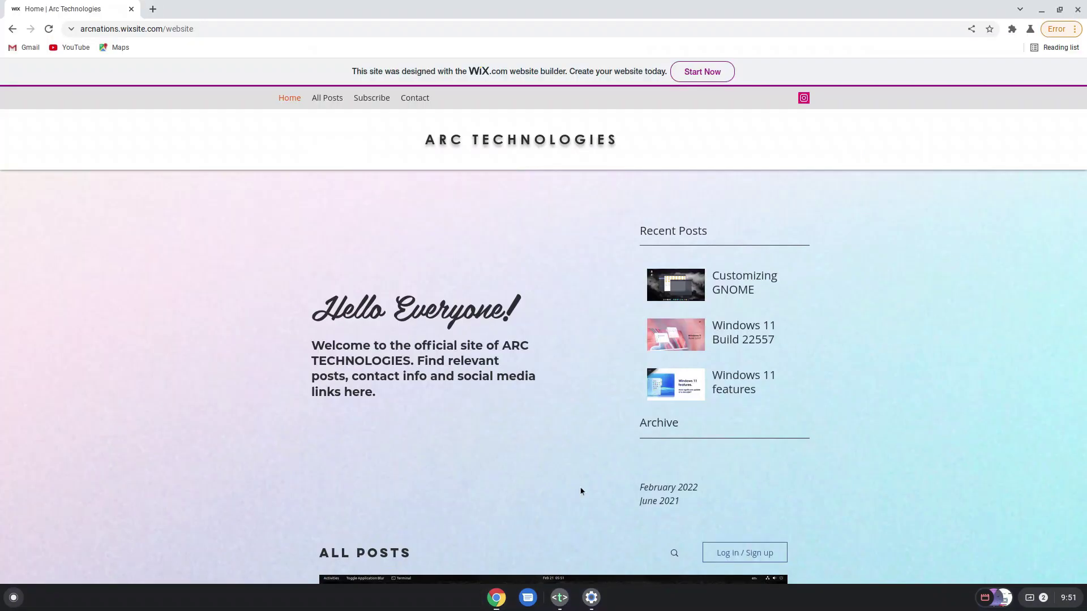
click(1074, 28)
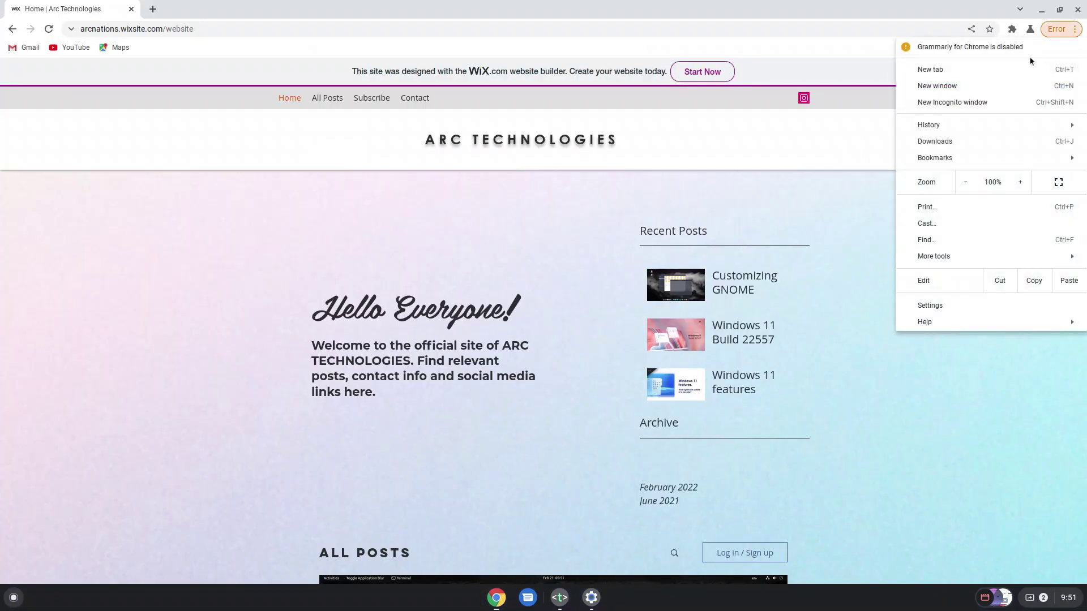
click(932, 304)
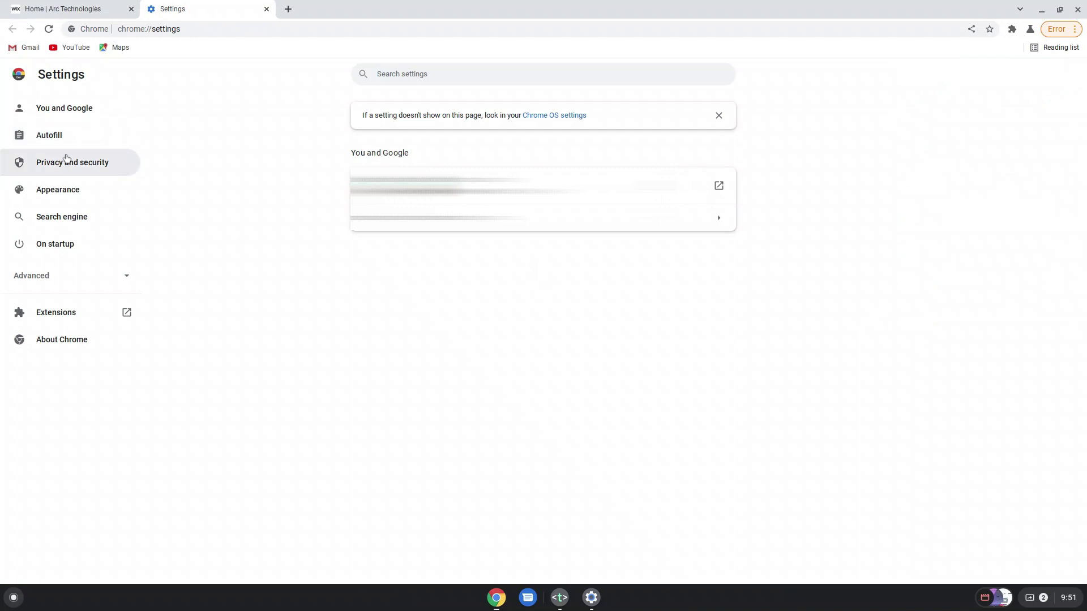
click(71, 194)
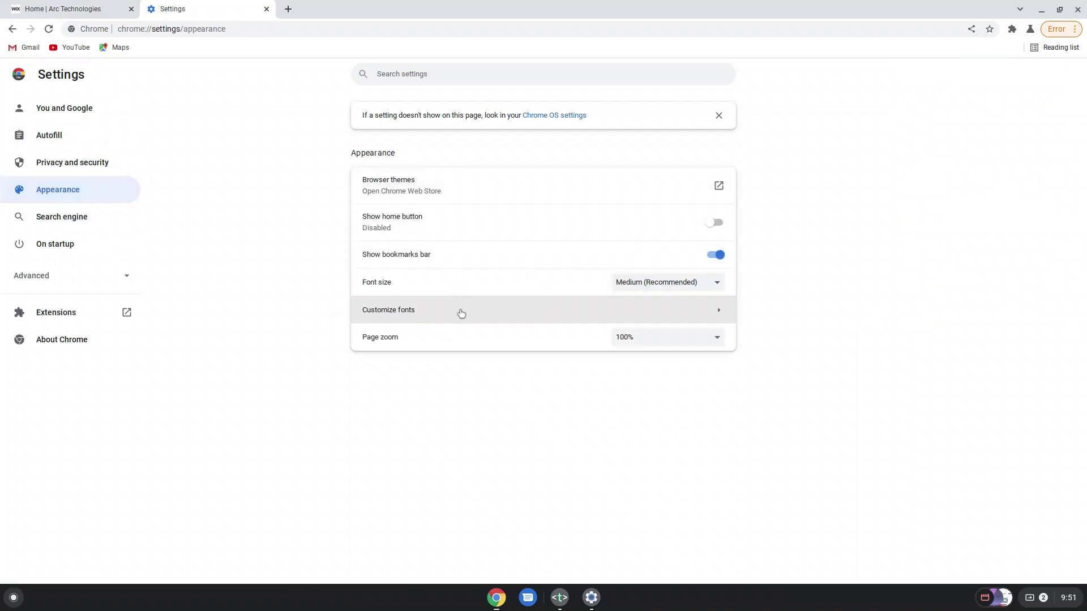
click(549, 198)
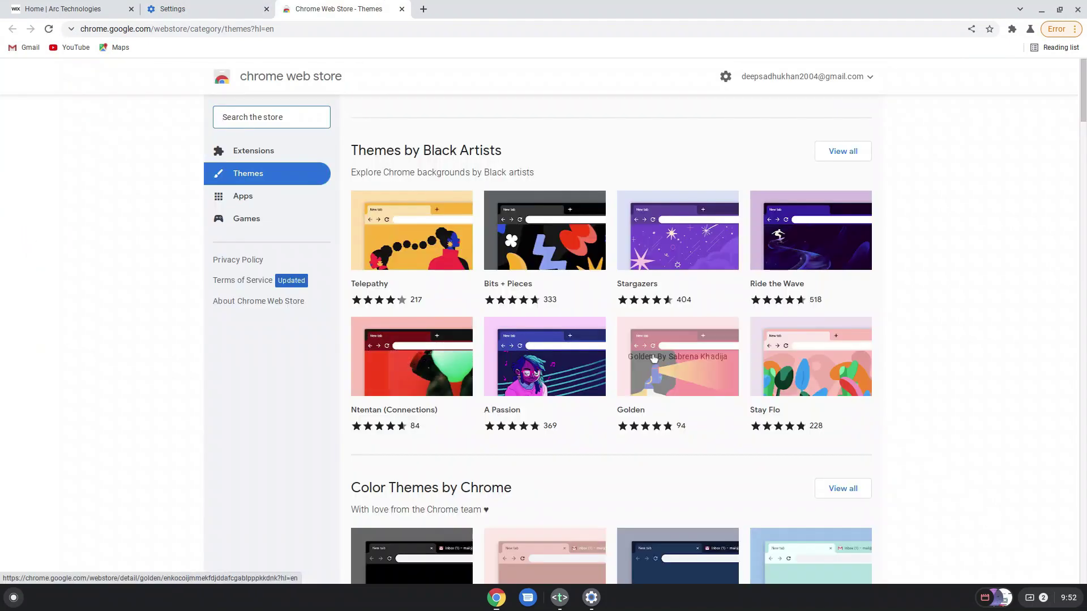
scroll(603, 385, down, 4)
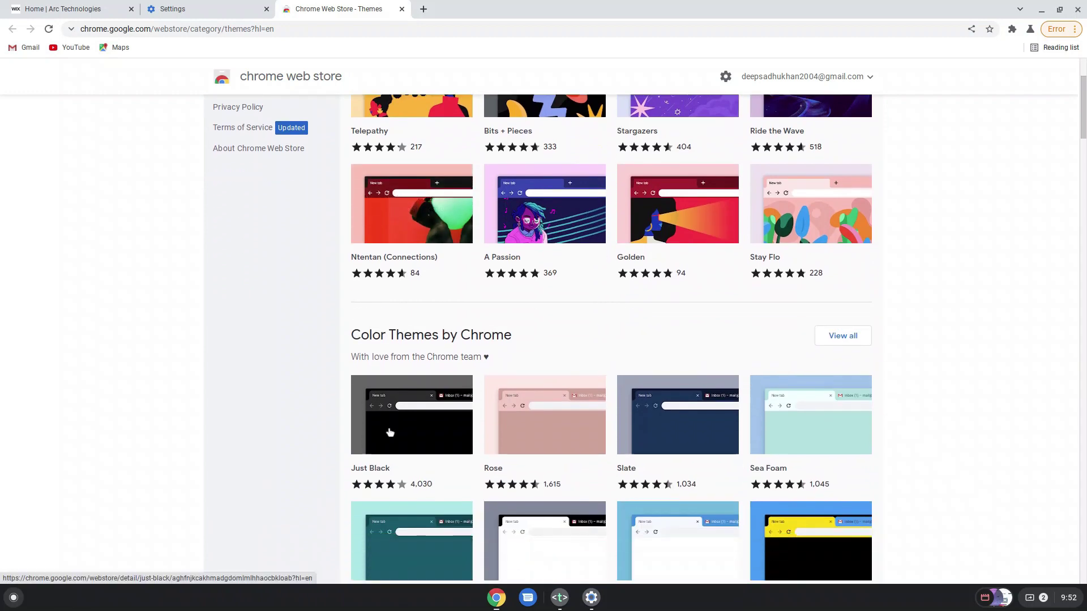
click(401, 349)
- Add Just Black to Chrome and preview quick settings' Audio, Notifications and Network pages
click(762, 156)
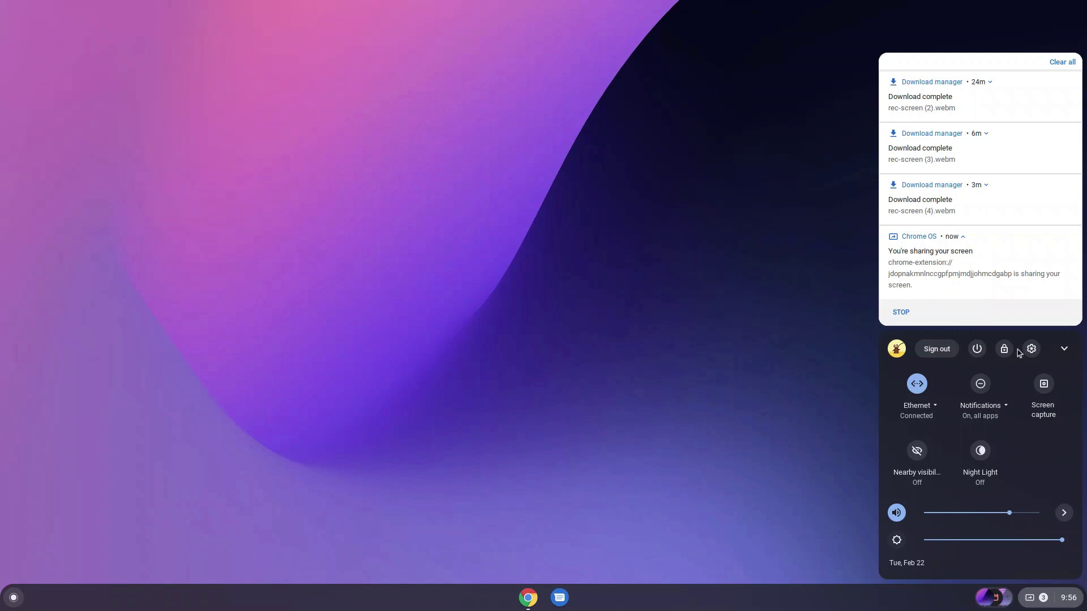
click(1065, 515)
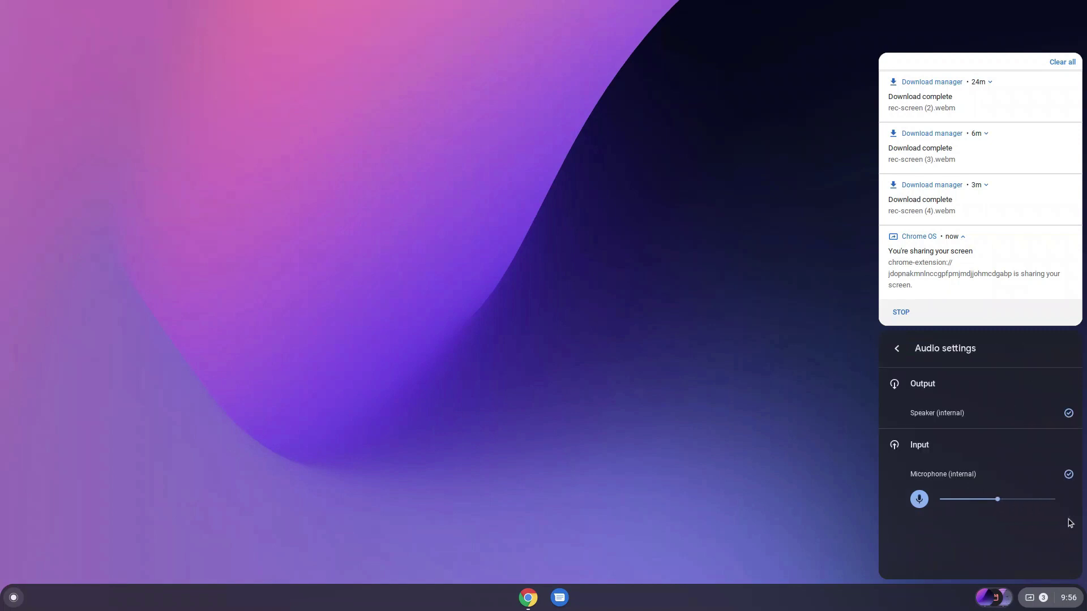
click(897, 348)
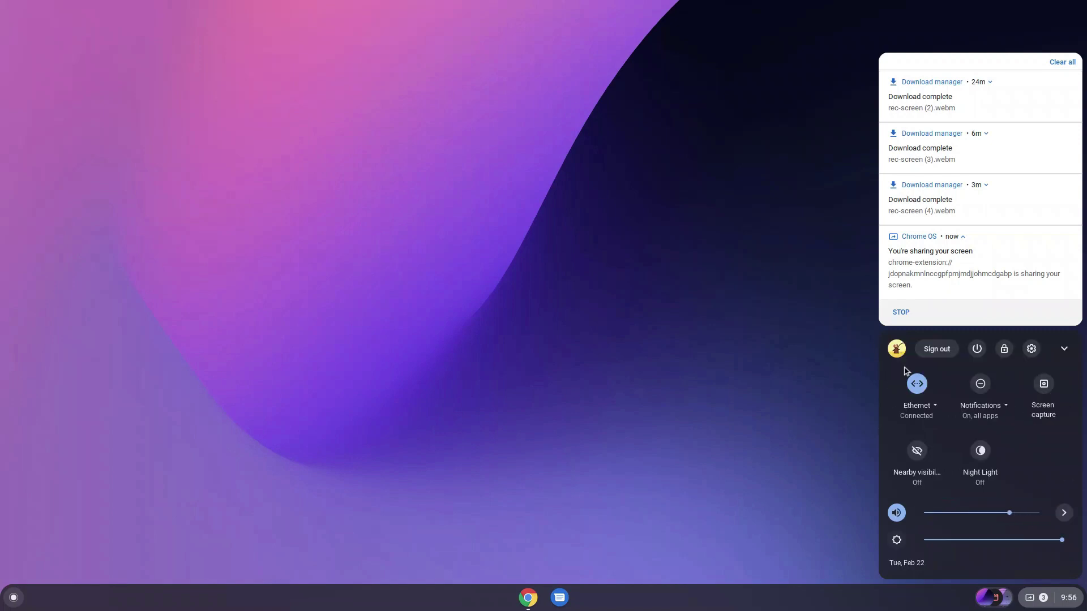
click(996, 418)
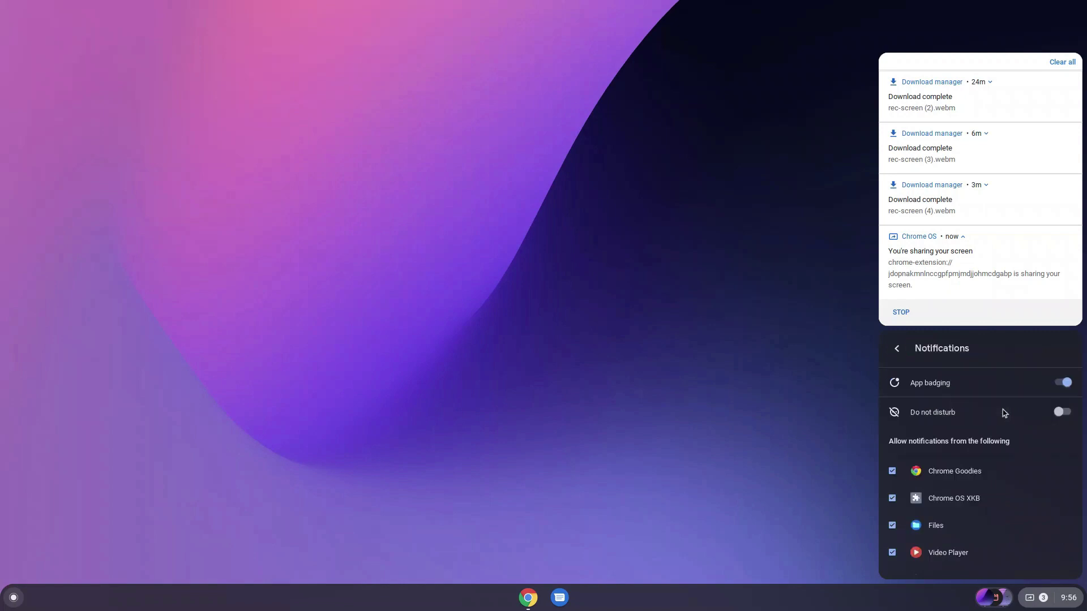
click(896, 358)
click(934, 417)
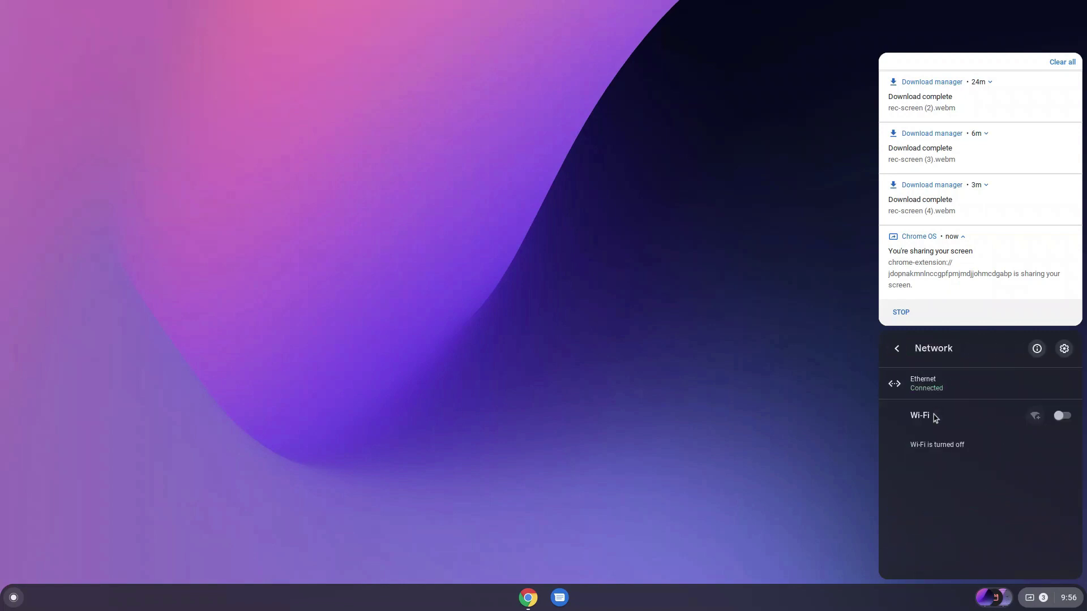
click(899, 349)
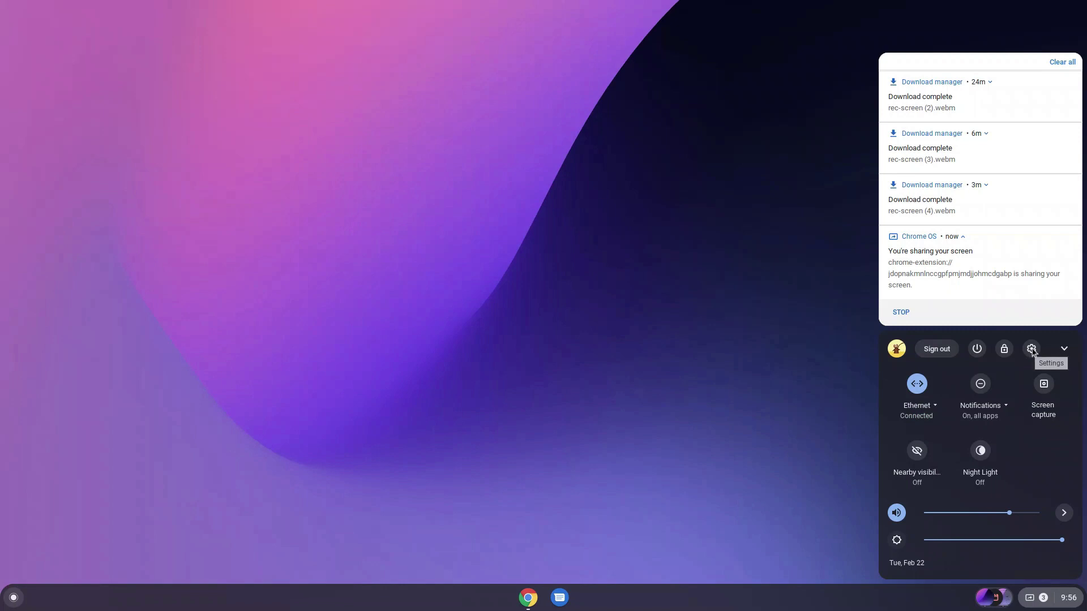
- Collapse and re-expand the quick settings panel, then turn Night Light on
click(1064, 351)
click(1068, 509)
click(981, 456)
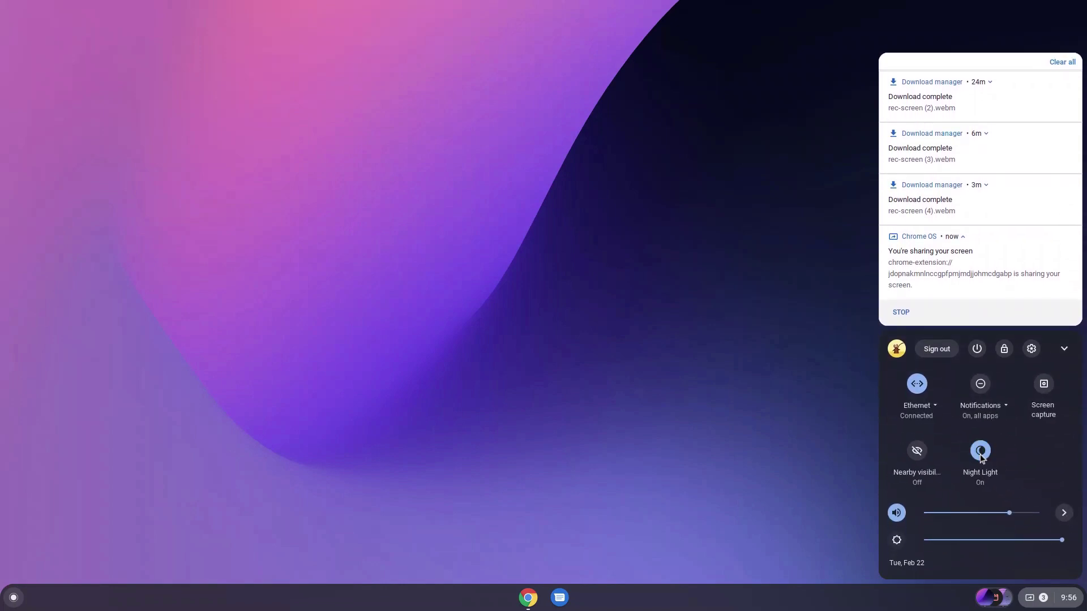
- Switch Night Light off, dismiss quick settings by clicking the desktop, and open the launcher
click(980, 455)
click(712, 438)
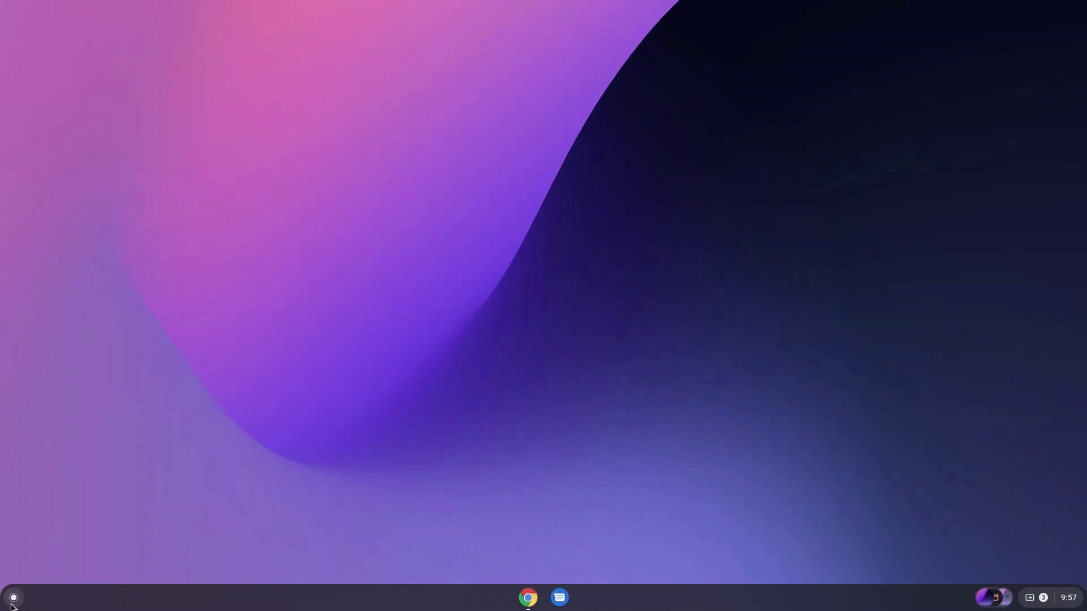
click(13, 602)
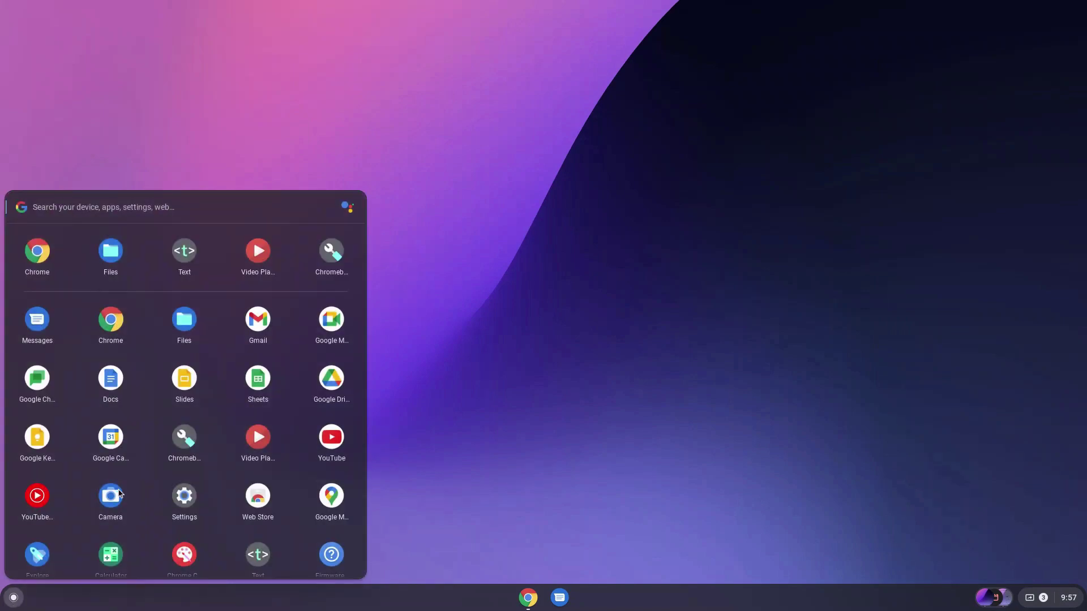